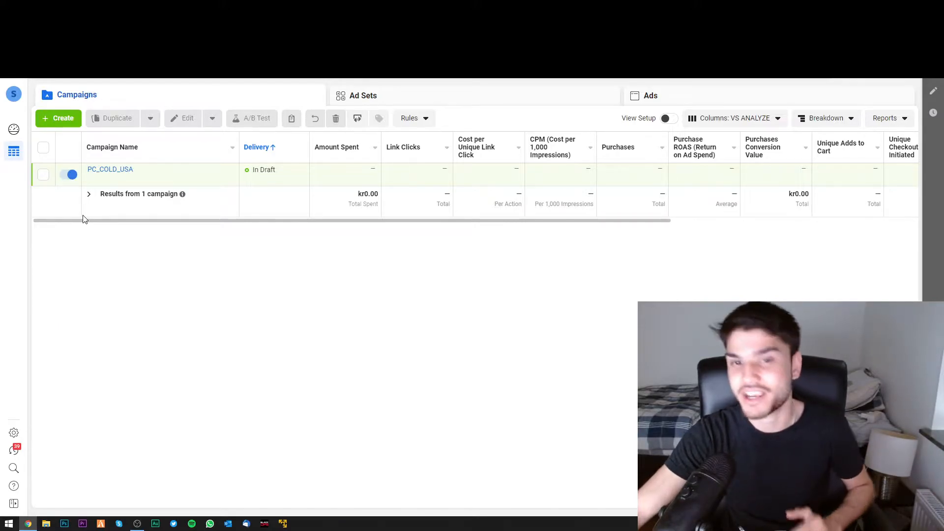
# Step: Start a new campaign with the Conversions objective and name it MG_COLD_USA
pyautogui.click(70, 121)
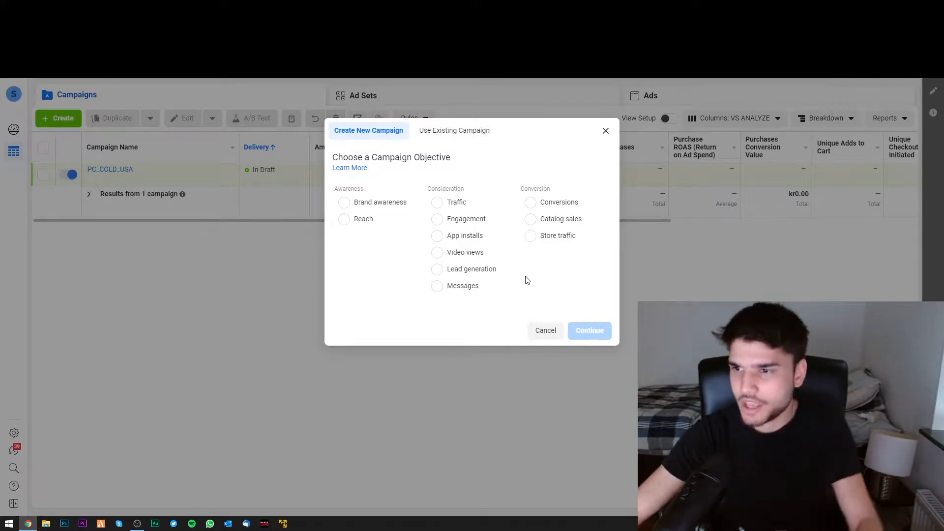
pyautogui.click(559, 203)
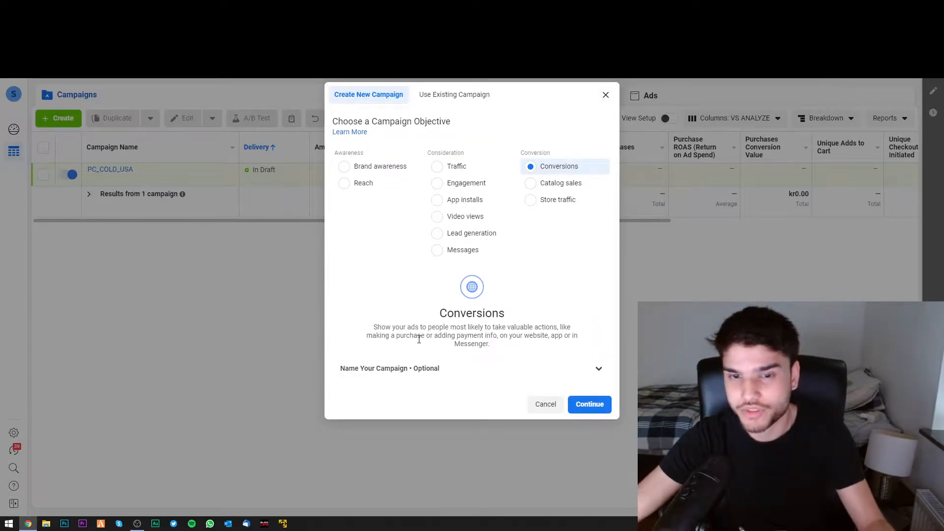
pyautogui.click(391, 372)
pyautogui.click(396, 416)
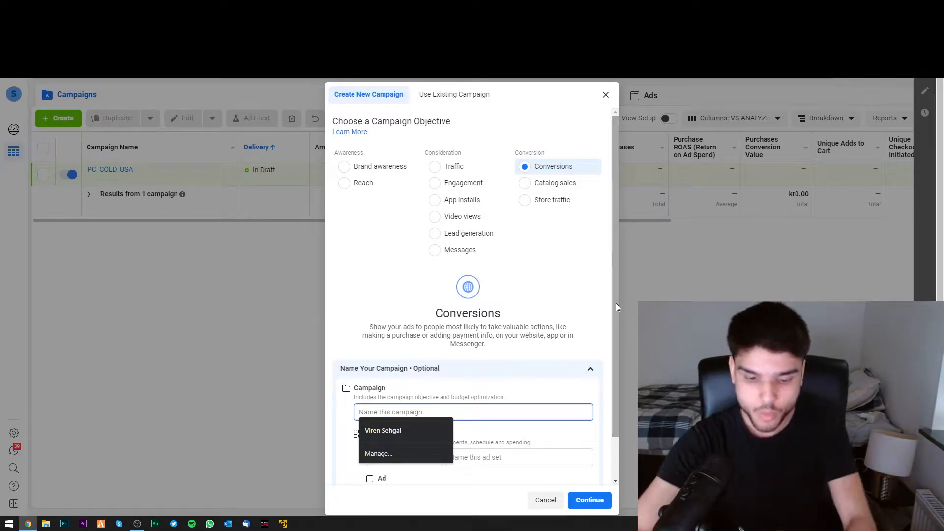
pyautogui.write('M')
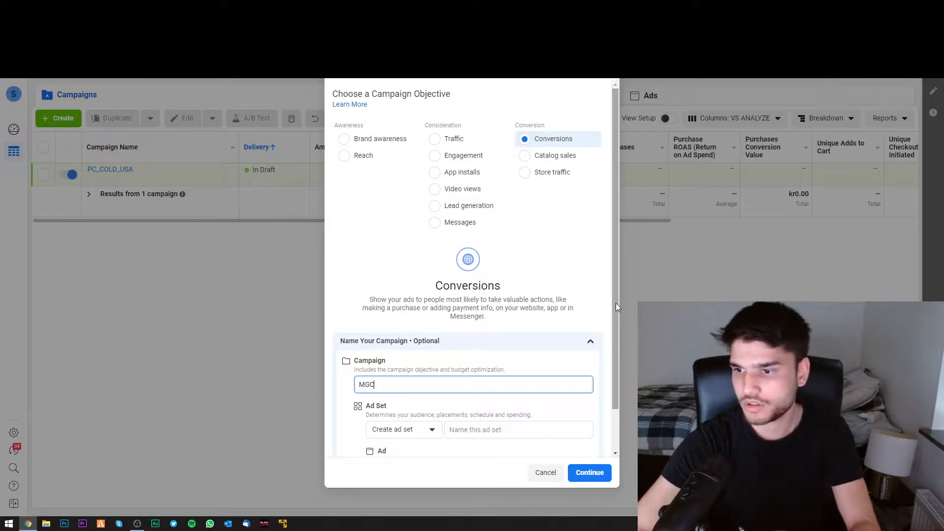
pyautogui.write('G_CO')
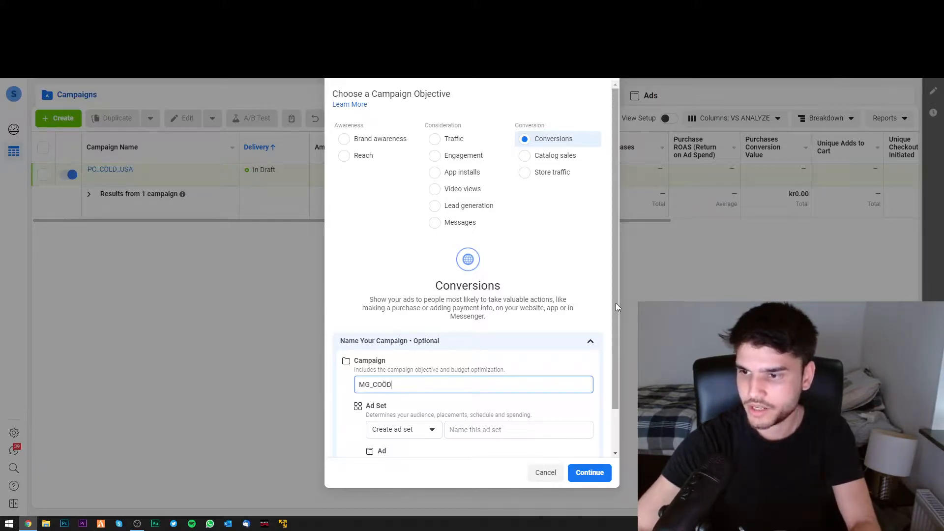
pyautogui.write('LD_')
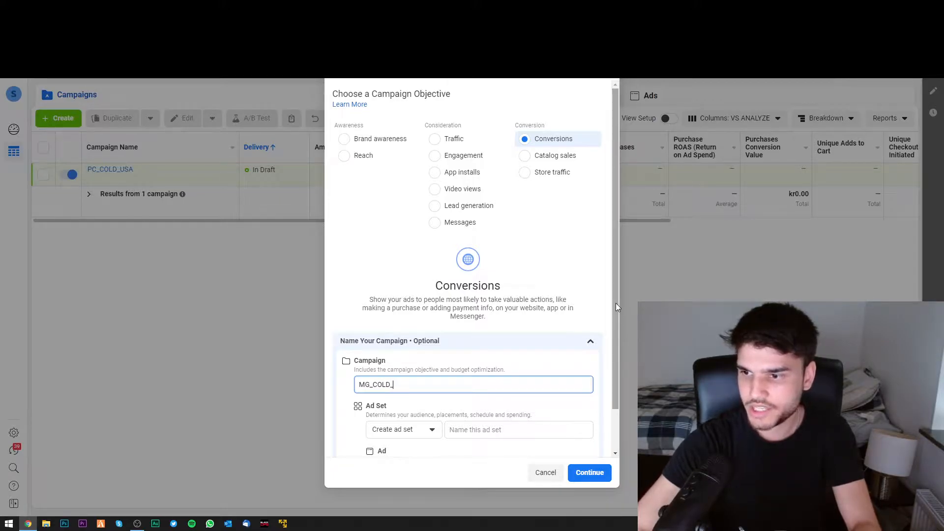
pyautogui.write('ISA')
pyautogui.press('Tab')
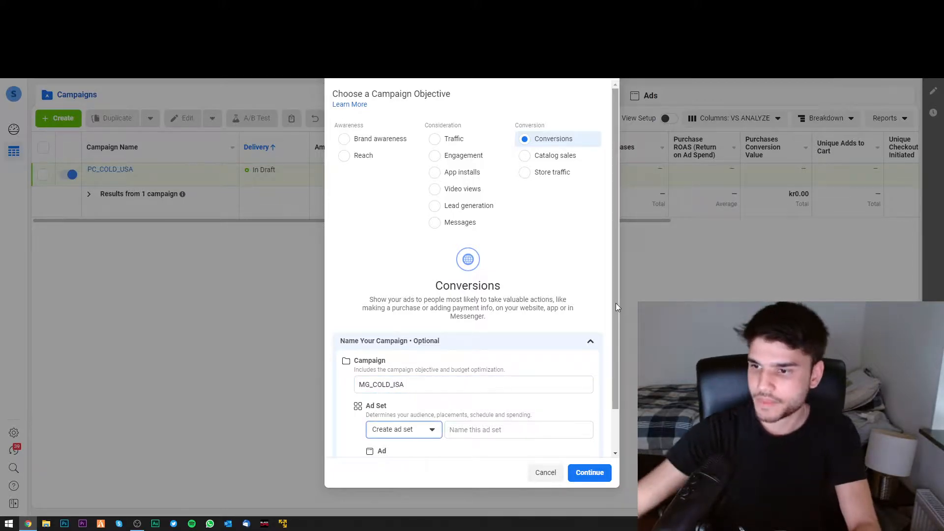
pyautogui.click(496, 386)
pyautogui.press('BackSpace')
pyautogui.press('BackSpace')
pyautogui.press('BackSpace')
pyautogui.write('USA')
# Step: Leave the ad set and ad names blank and continue to the new campaign's settings
pyautogui.click(447, 430)
pyautogui.scroll(-1, 446, 385)
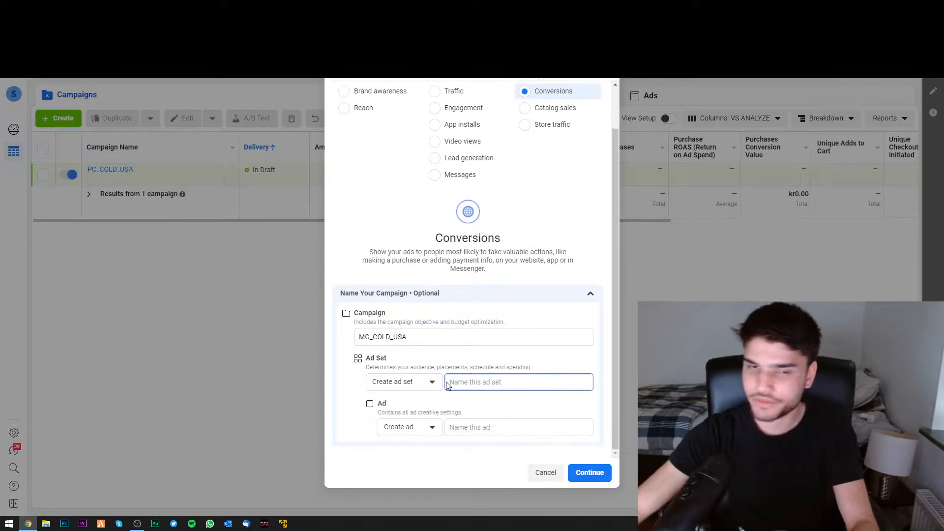
pyautogui.moveTo(370, 358); pyautogui.dragTo(401, 361)
pyautogui.click(401, 362)
pyautogui.click(475, 388)
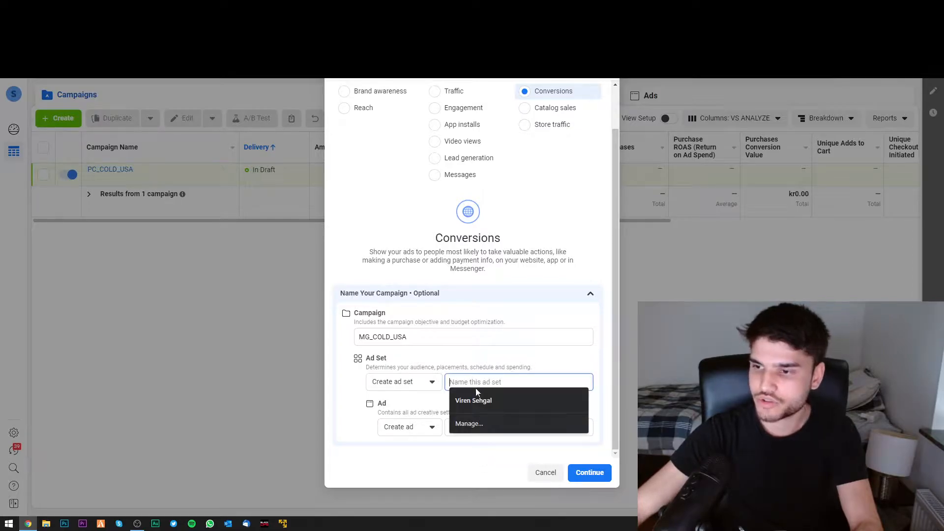
pyautogui.click(583, 473)
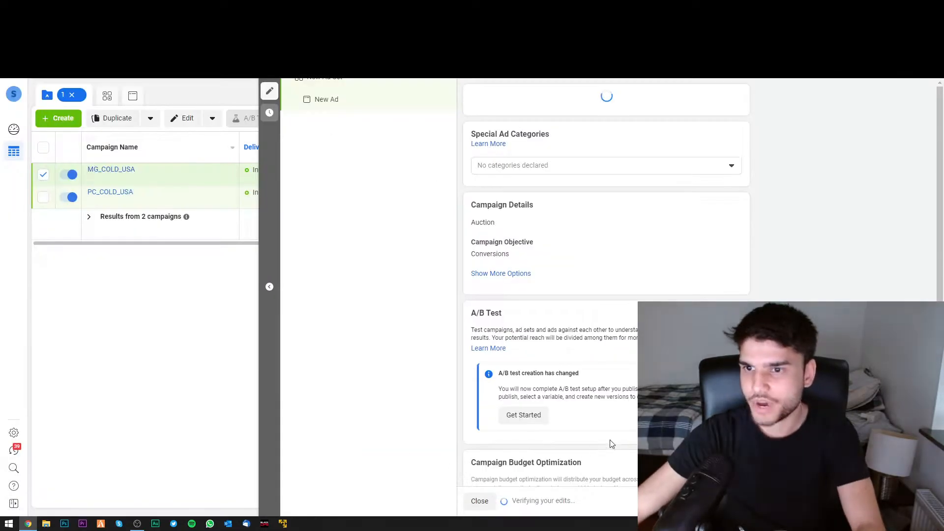
# Step: Enable Campaign Budget Optimization for the campaign and set its daily budget to kr500
pyautogui.scroll(-1, 609, 468)
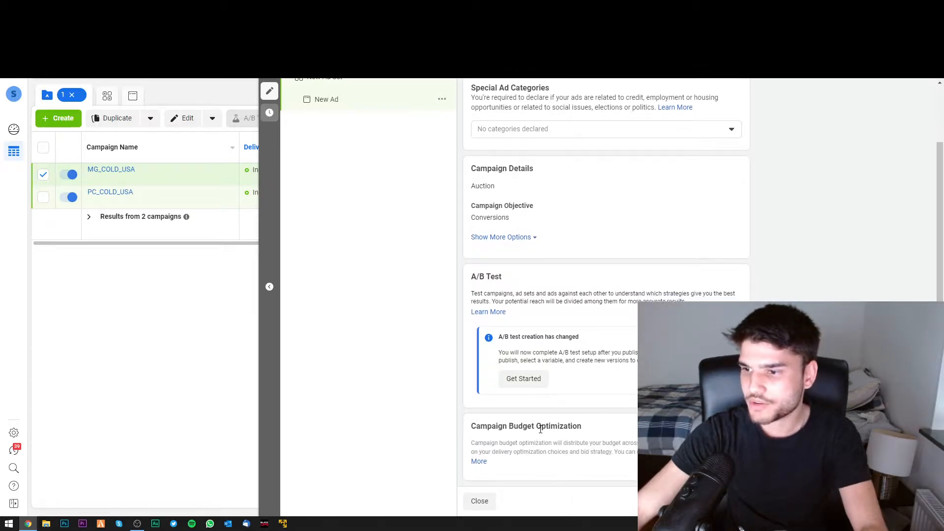
pyautogui.moveTo(583, 426)
pyautogui.mouseDown()
pyautogui.moveTo(538, 426)
pyautogui.moveTo(584, 426)
pyautogui.mouseUp()
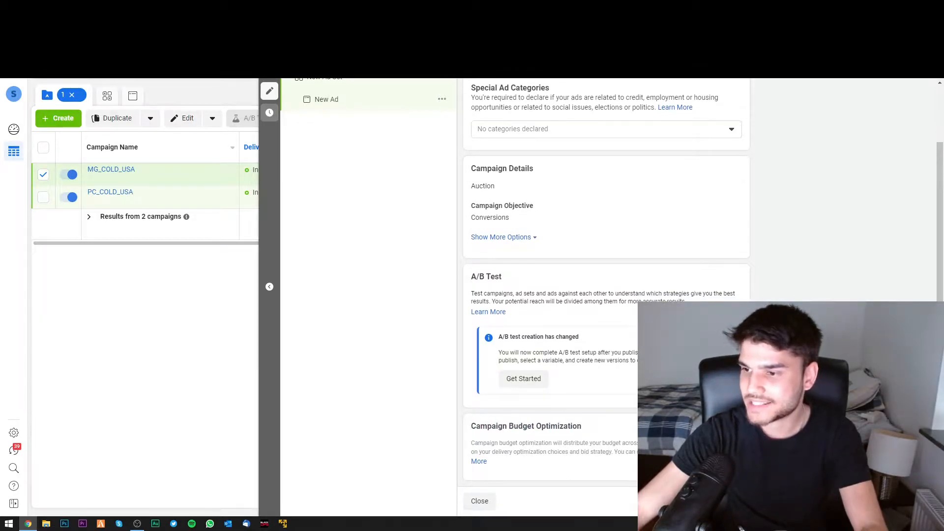
pyautogui.click(732, 427)
pyautogui.scroll(-2, 568, 428)
pyautogui.click(568, 399)
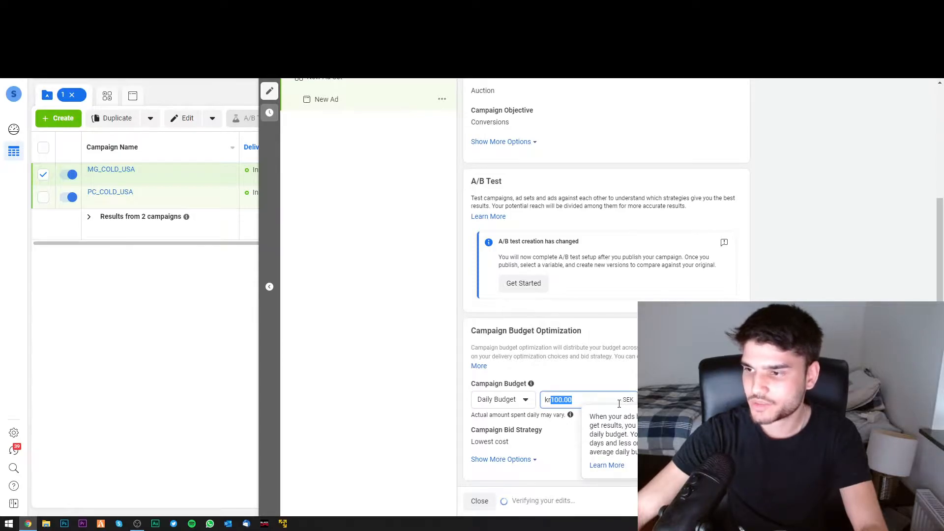
pyautogui.write('60')
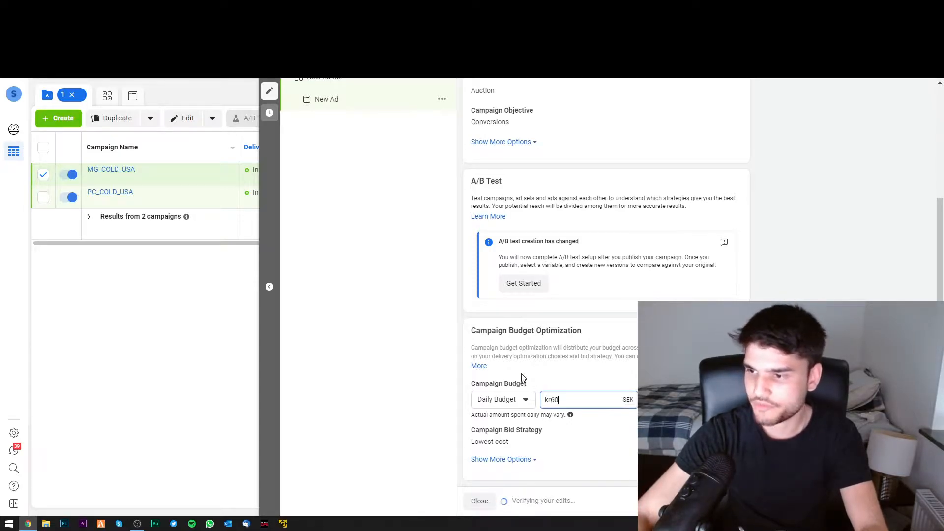
pyautogui.press('BackSpace')
pyautogui.press('BackSpace')
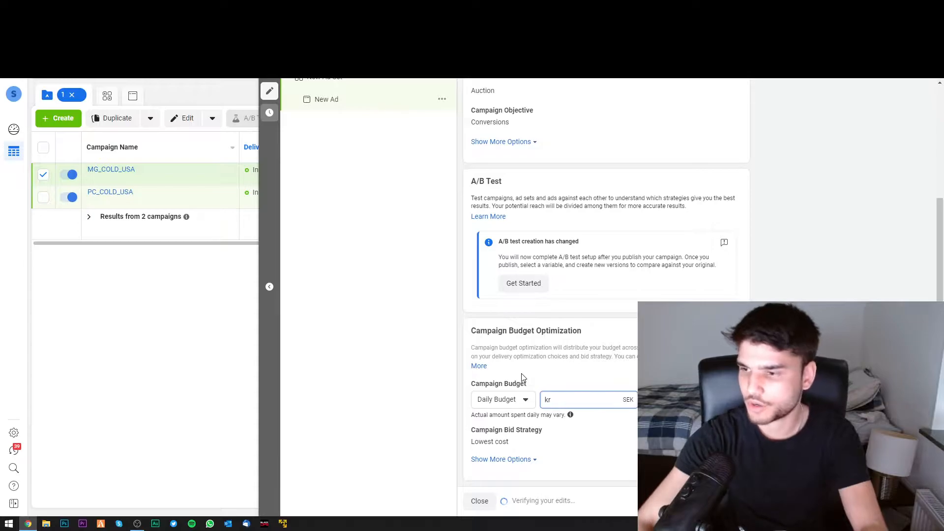
pyautogui.write('500')
pyautogui.click(605, 358)
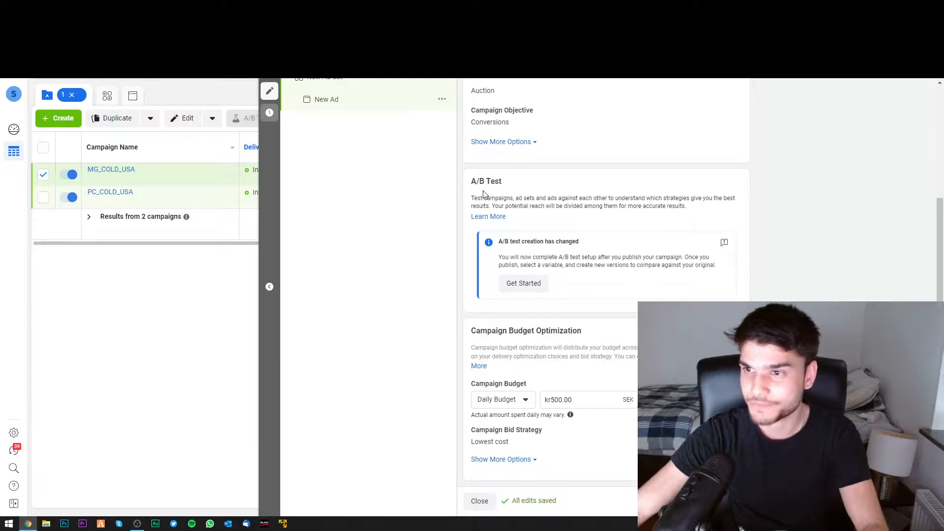
# Step: Open the new ad set and choose Purchase as its conversion event
pyautogui.click(352, 88)
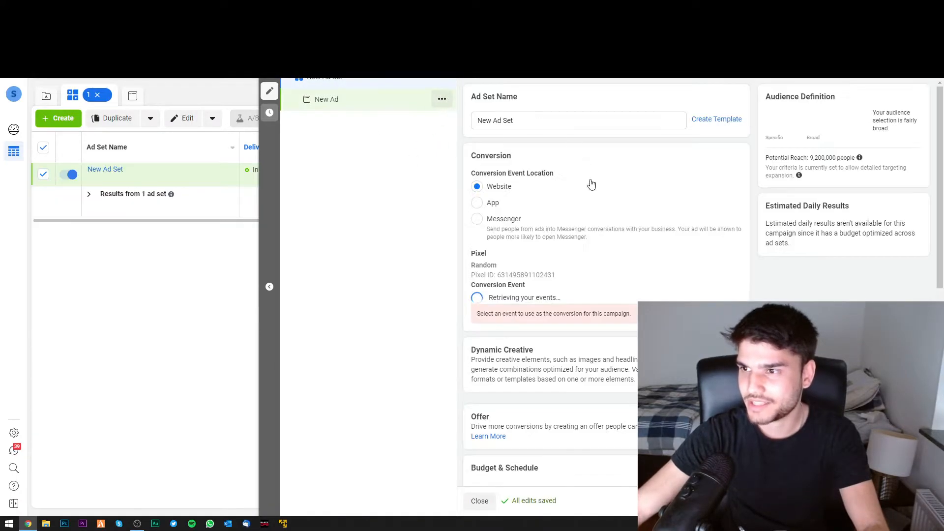
pyautogui.scroll(-2, 544, 266)
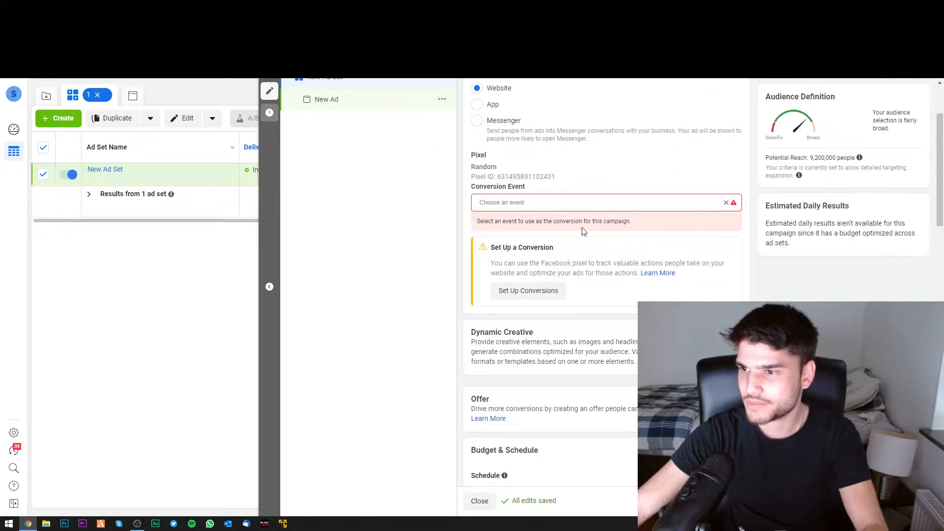
pyautogui.click(557, 204)
pyautogui.write('pur')
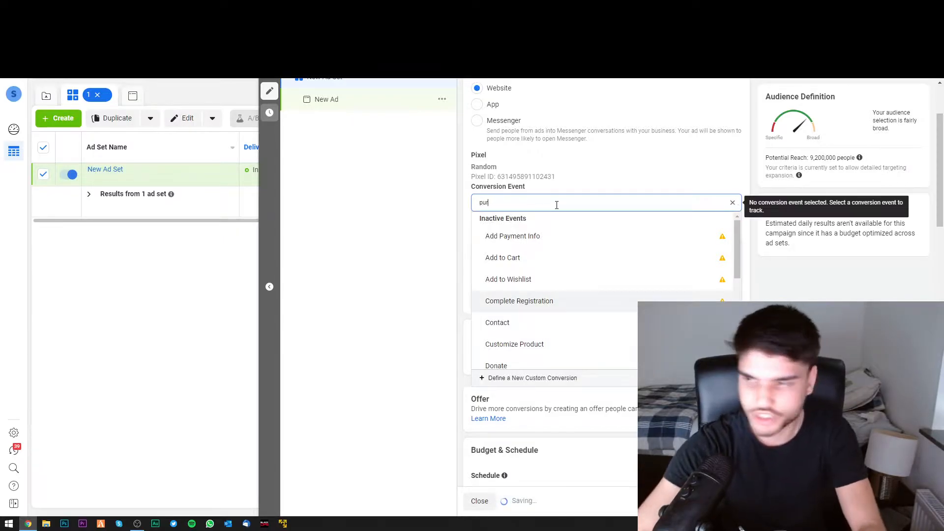
pyautogui.write('chase')
pyautogui.click(541, 255)
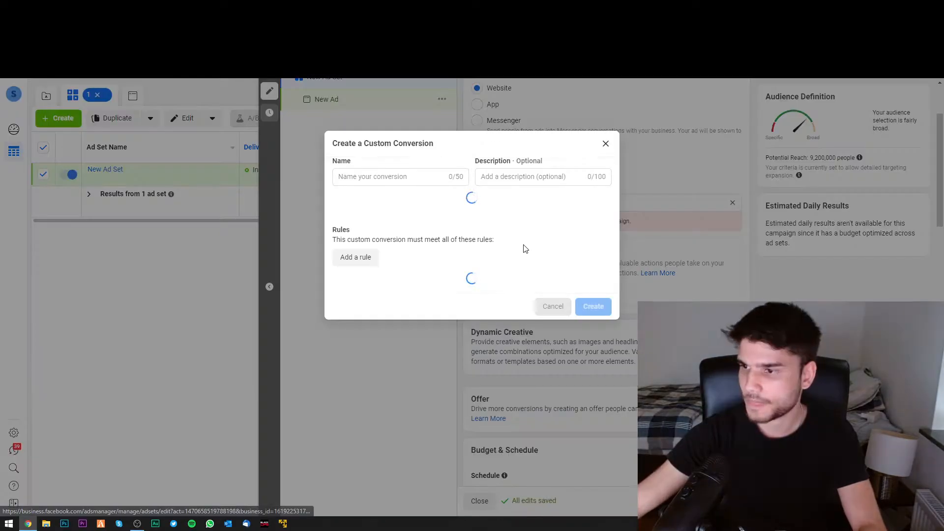
pyautogui.click(554, 303)
pyautogui.click(514, 204)
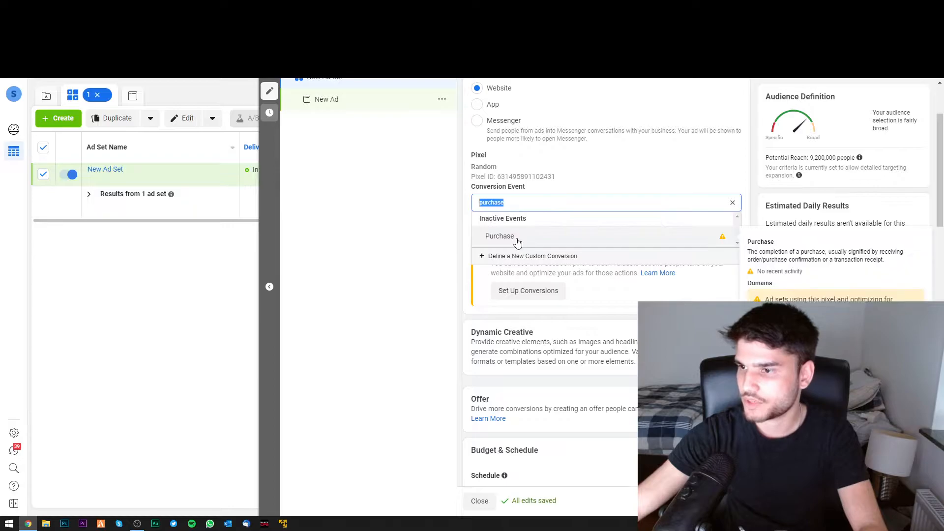
pyautogui.click(512, 235)
# Step: Schedule the ad set to start on May 3, 2021 at 12:00
pyautogui.scroll(-6, 569, 240)
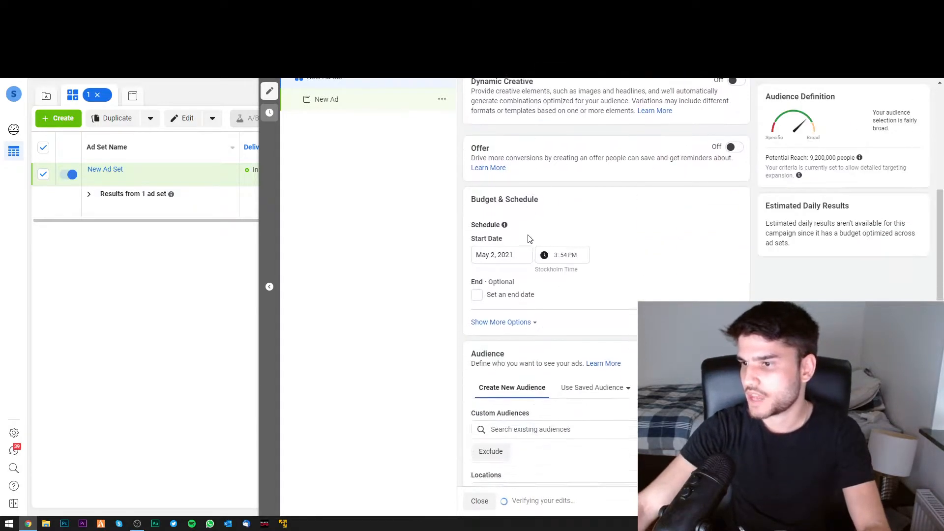
pyautogui.click(500, 245)
pyautogui.click(506, 315)
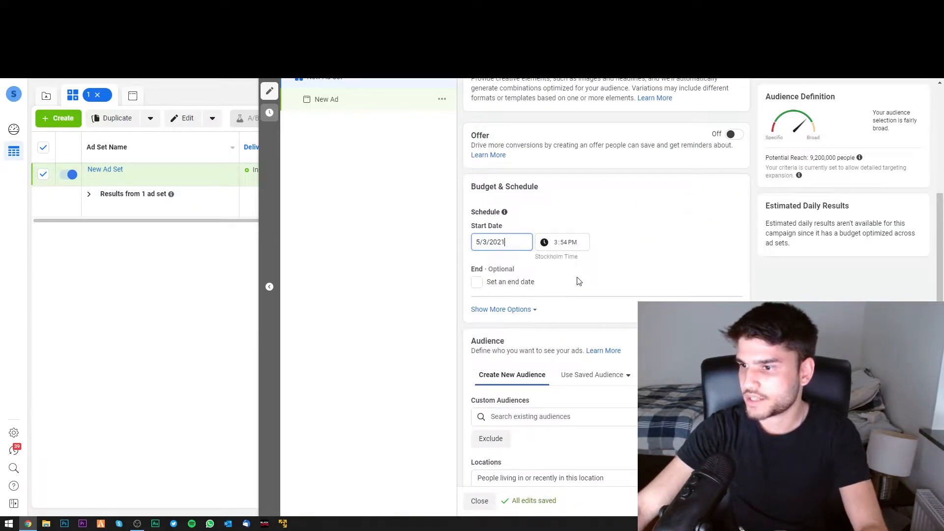
pyautogui.click(552, 244)
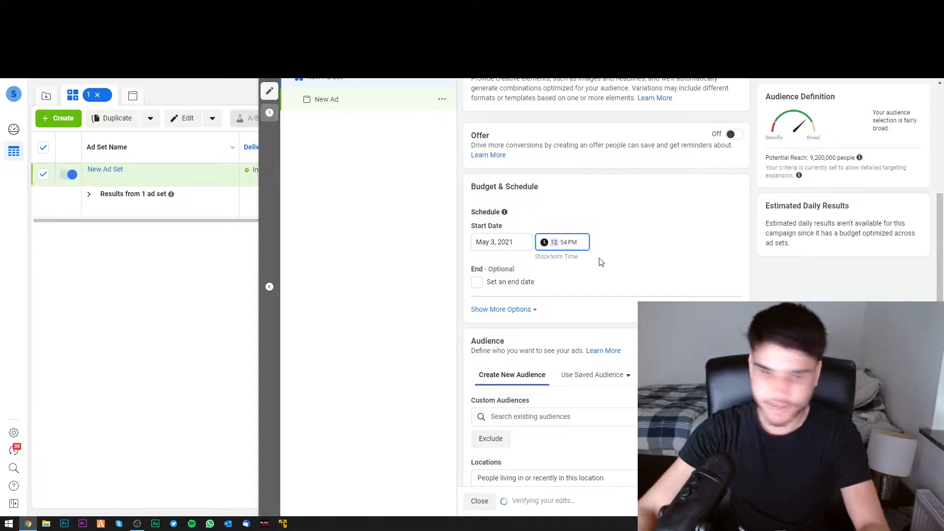
pyautogui.write('00')
pyautogui.click(726, 241)
# Step: Limit the audience to people living in the location and replace Sweden with the United States
pyautogui.scroll(-5, 683, 260)
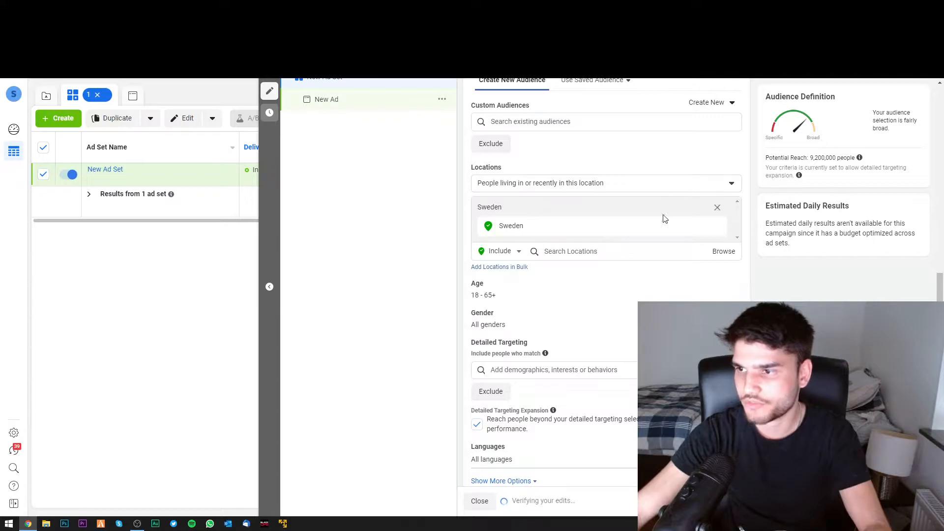
pyautogui.click(718, 226)
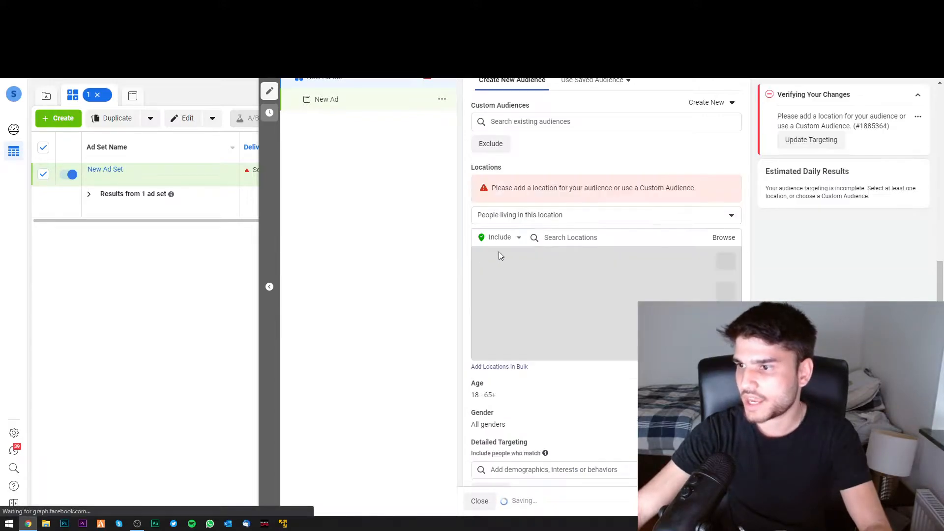
pyautogui.click(579, 238)
pyautogui.write('united s')
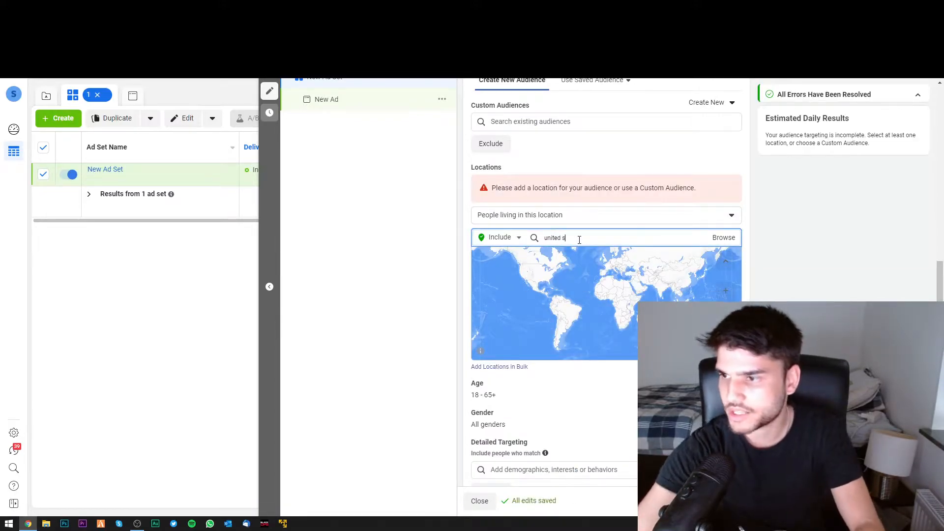
pyautogui.write('tates')
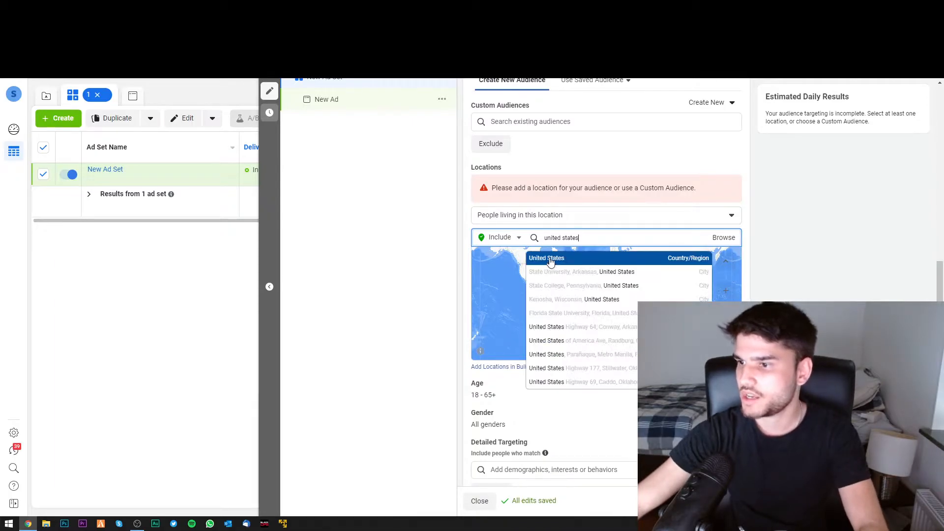
pyautogui.click(550, 263)
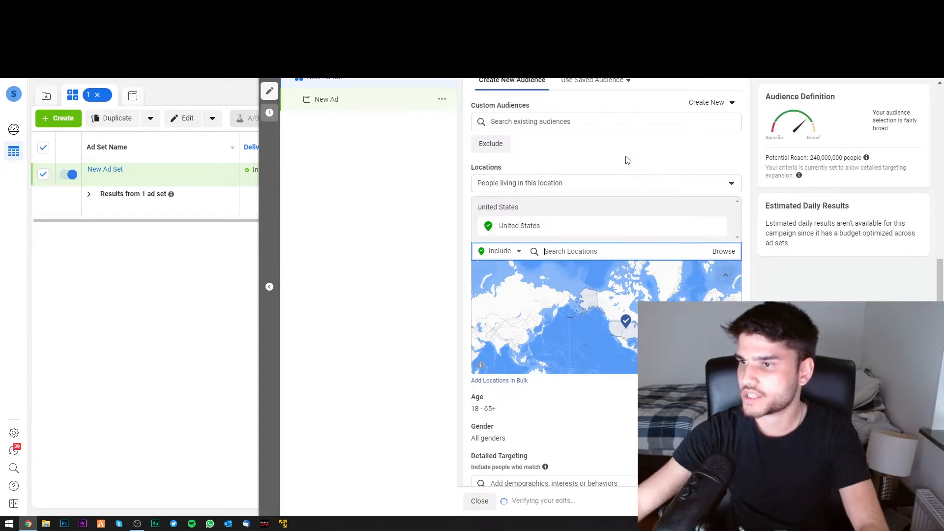
# Step: Turn off detailed targeting expansion for the ad set and exclude people with the Drop shipping interest
pyautogui.scroll(-10, 651, 244)
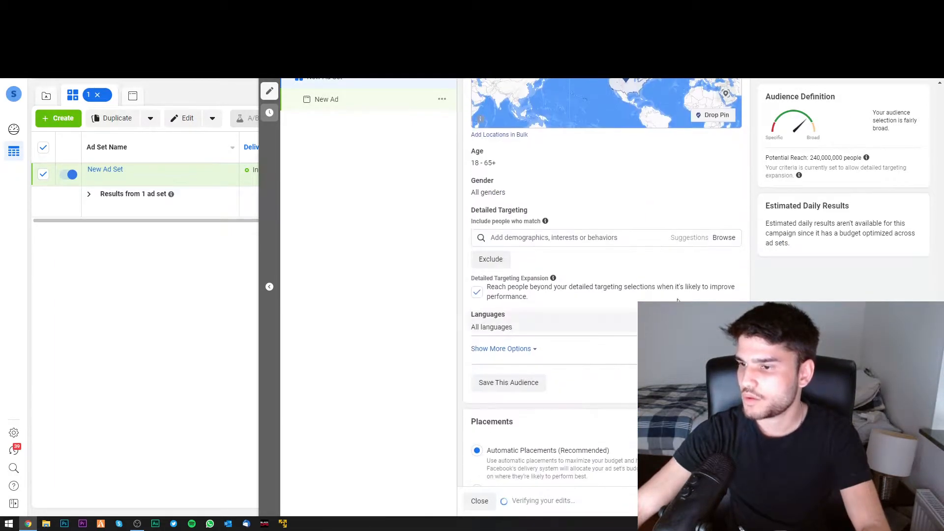
pyautogui.click(477, 294)
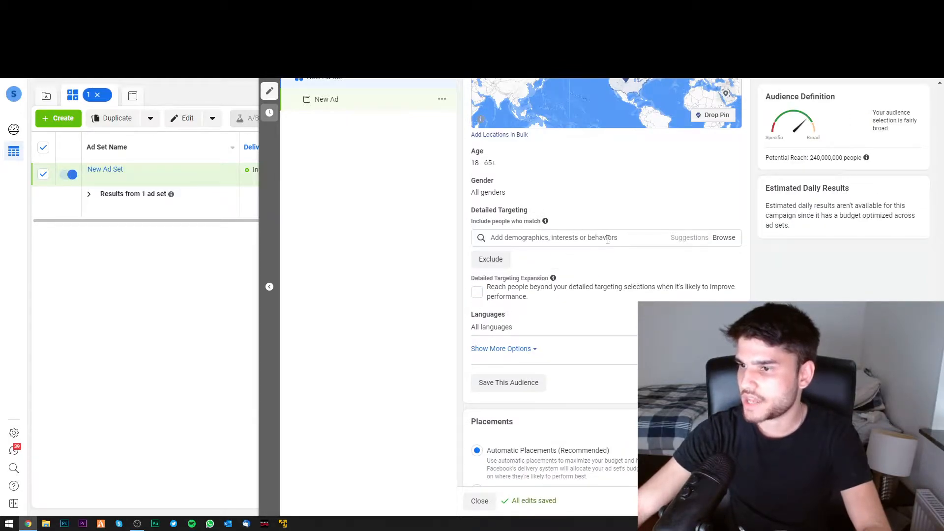
pyautogui.click(491, 257)
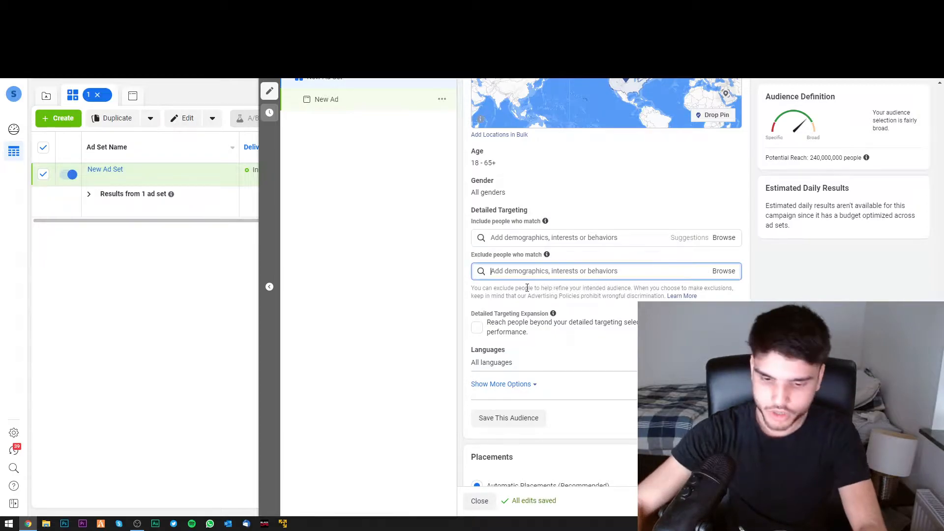
pyautogui.write('dropsjo')
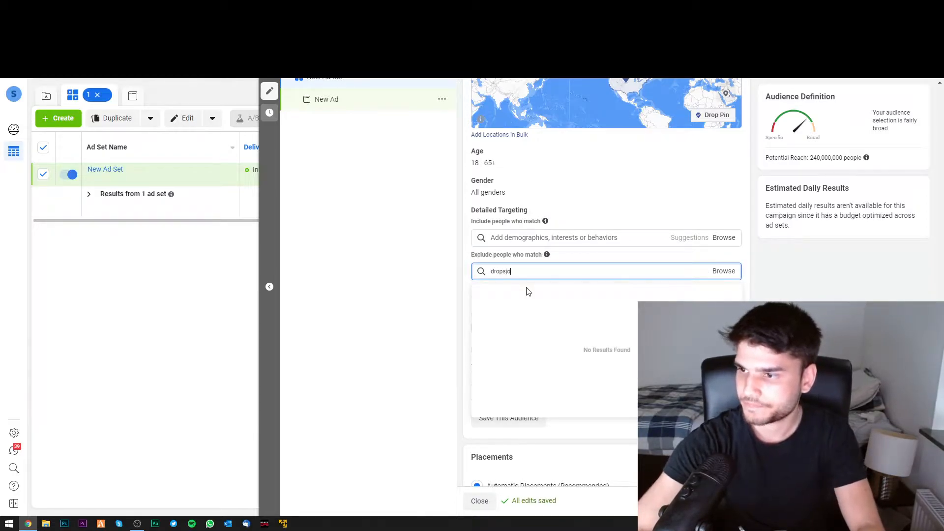
pyautogui.press('BackSpace')
pyautogui.press('BackSpace')
pyautogui.write('h')
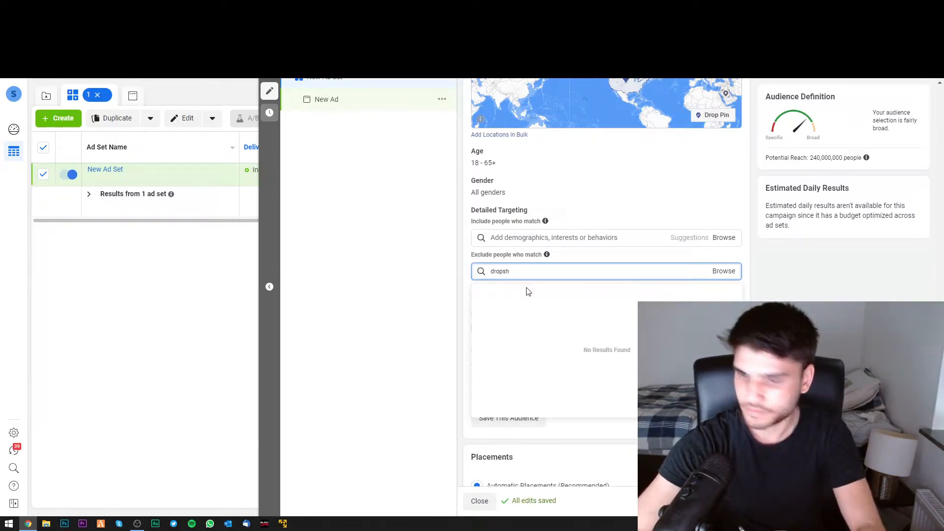
pyautogui.write('ipping')
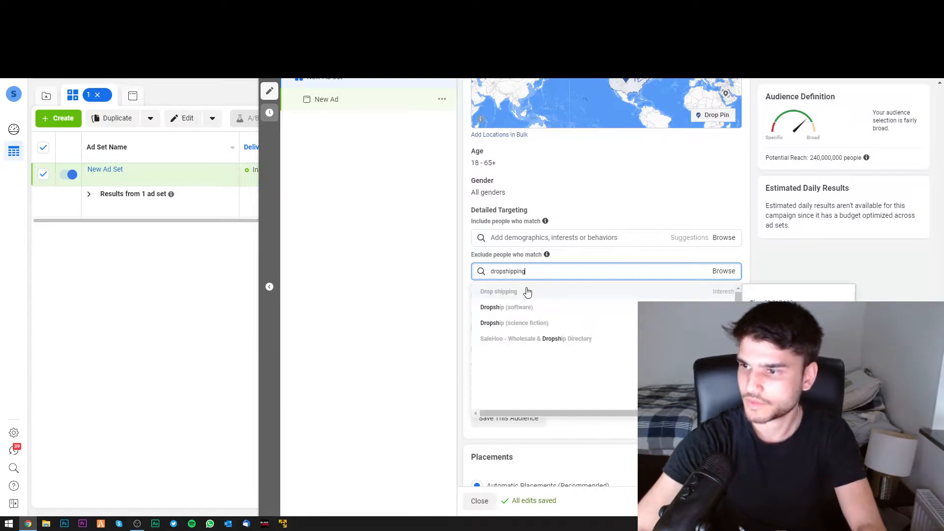
pyautogui.click(528, 293)
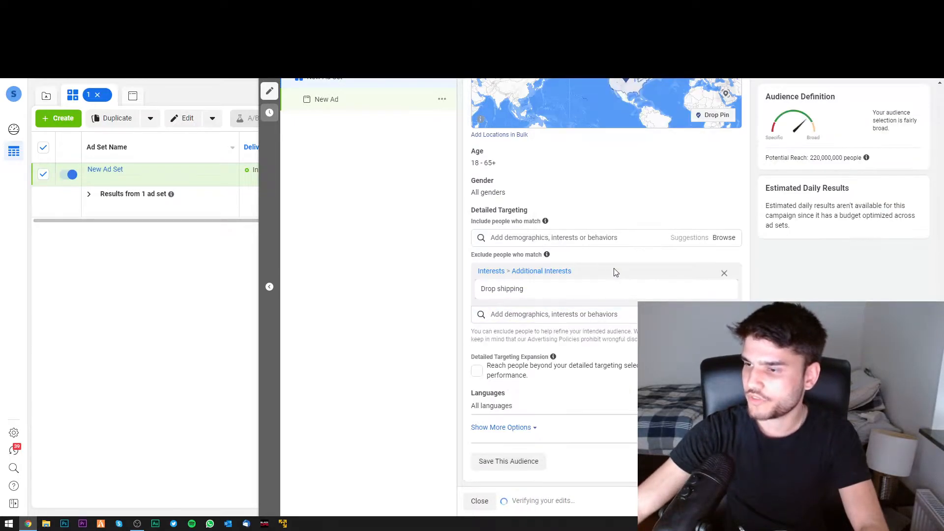
# Step: Reveal the additional optimization and delivery options and choose the ad set's attribution setting
pyautogui.scroll(-6, 620, 273)
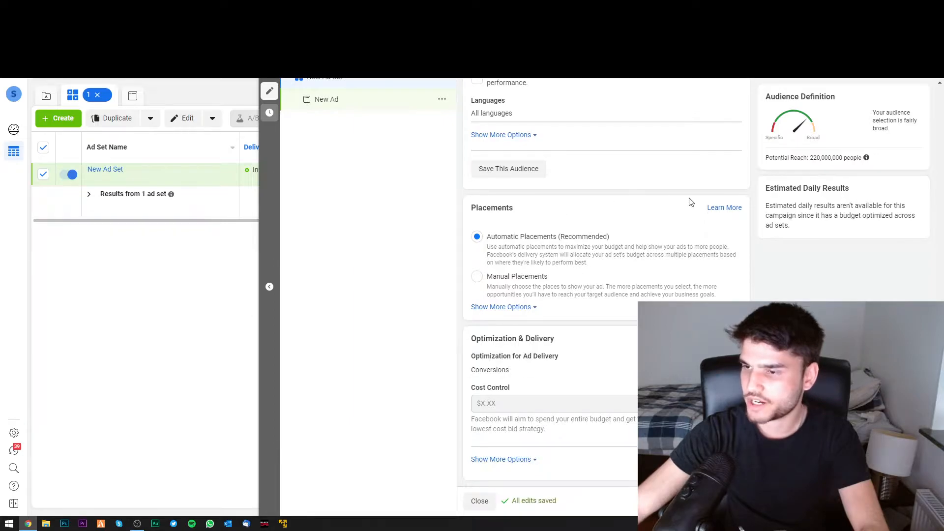
pyautogui.click(511, 458)
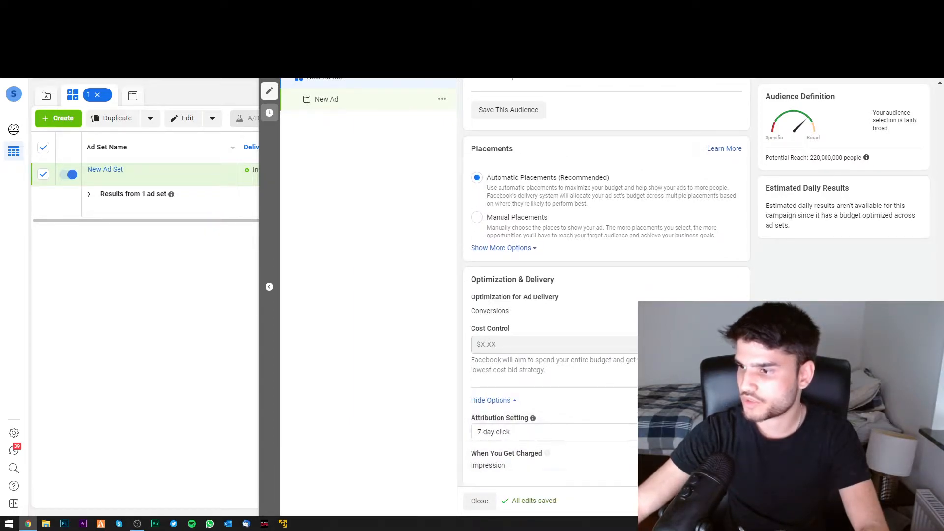
pyautogui.click(521, 431)
pyautogui.click(524, 344)
# Step: Duplicate the ad set within the original campaign, making 4 copies and keeping existing reactions, comments and shares
pyautogui.scroll(10, 537, 364)
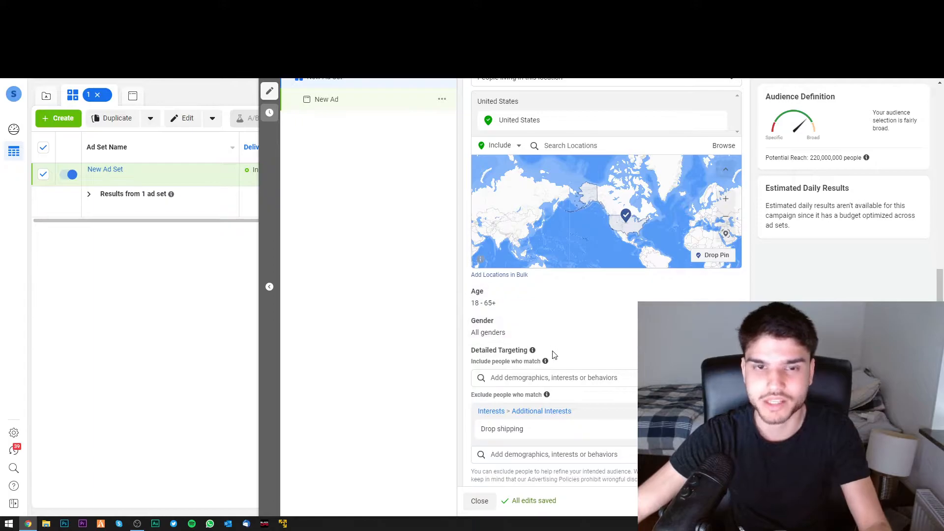
pyautogui.click(441, 82)
pyautogui.click(460, 128)
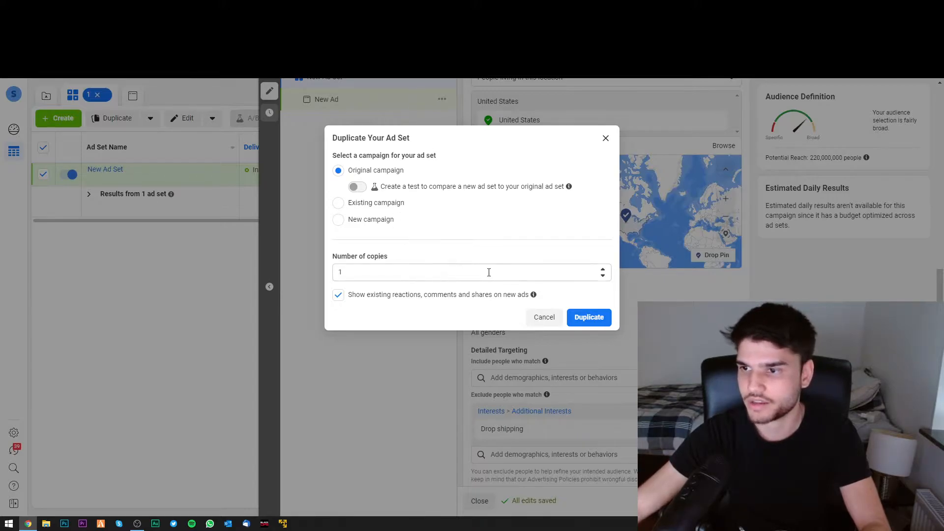
pyautogui.click(603, 270)
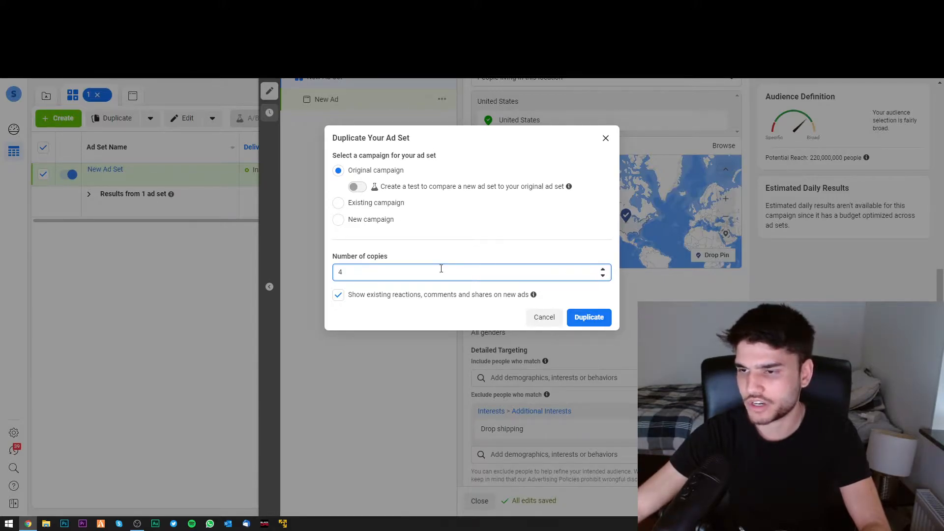
pyautogui.click(338, 261)
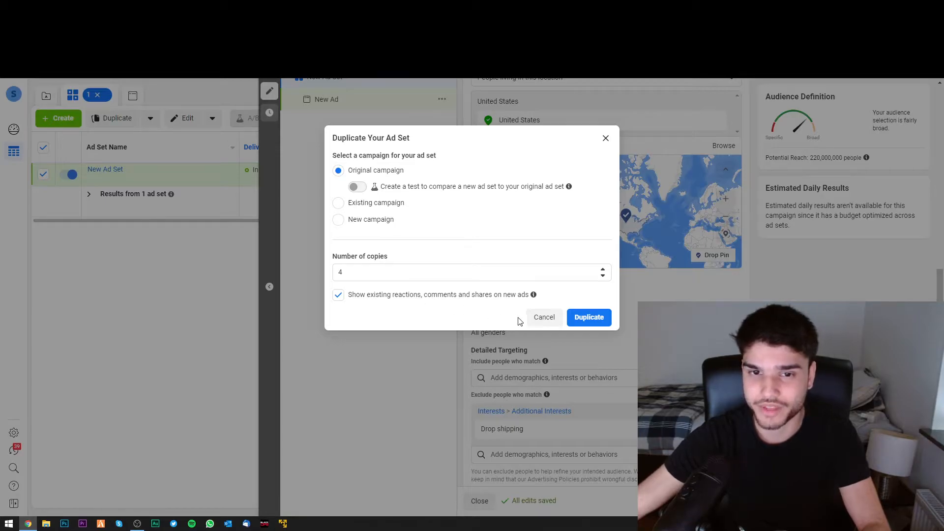
pyautogui.click(576, 318)
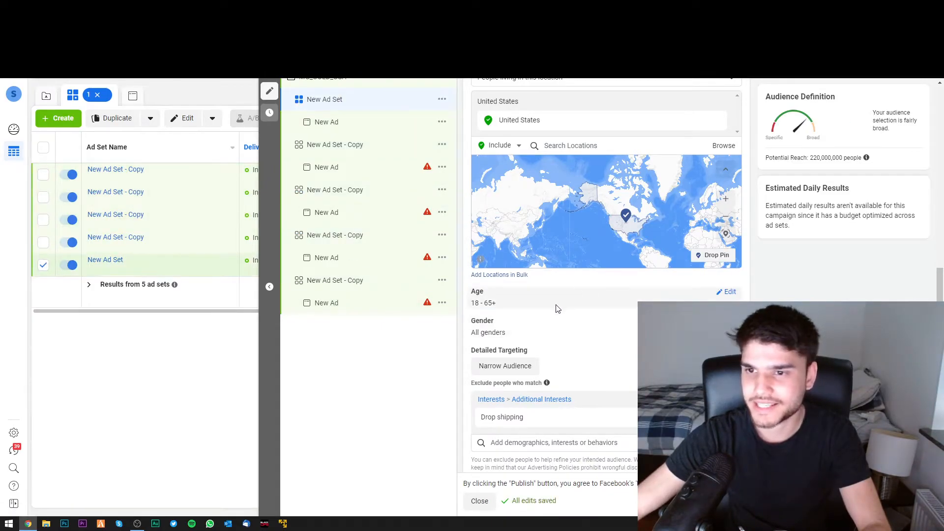
# Step: Include the Pencil interest in the original ad set's detailed targeting and check that interest's audience size
pyautogui.scroll(-3, 557, 309)
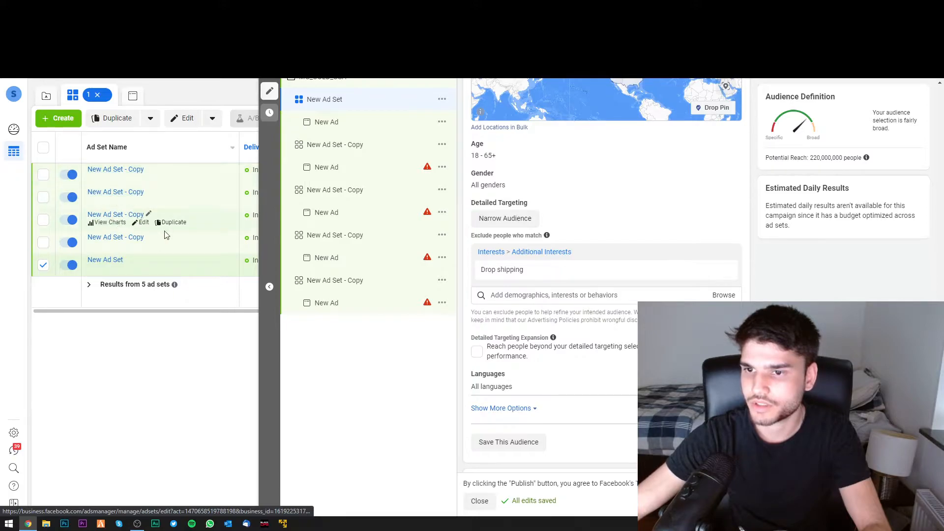
pyautogui.scroll(-2, 523, 186)
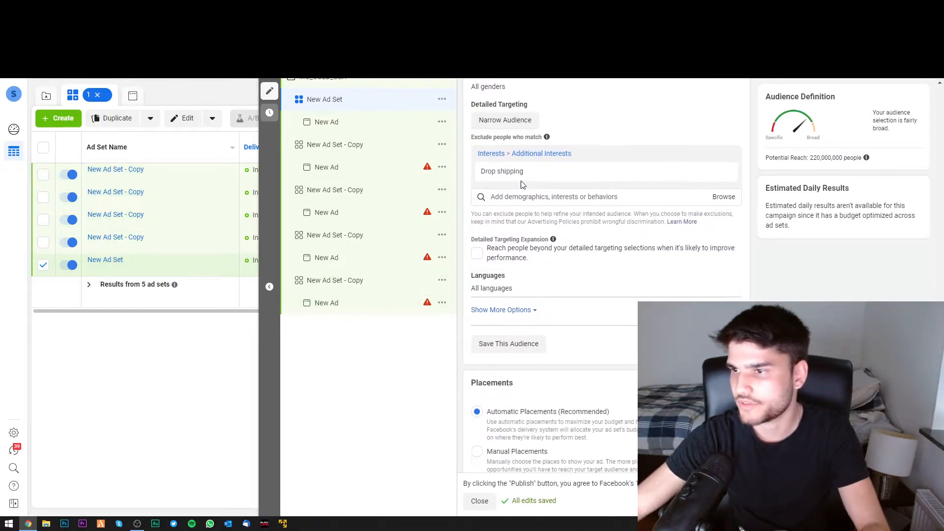
pyautogui.click(529, 122)
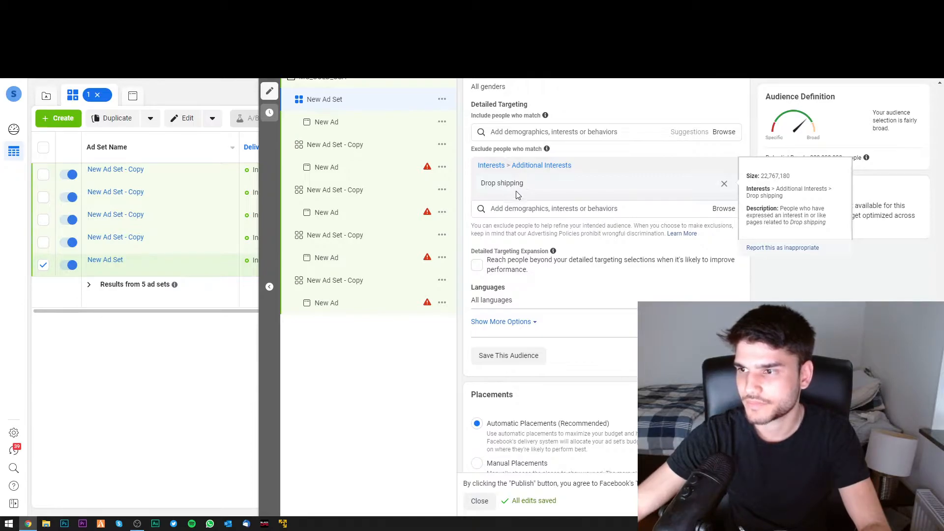
pyautogui.click(510, 137)
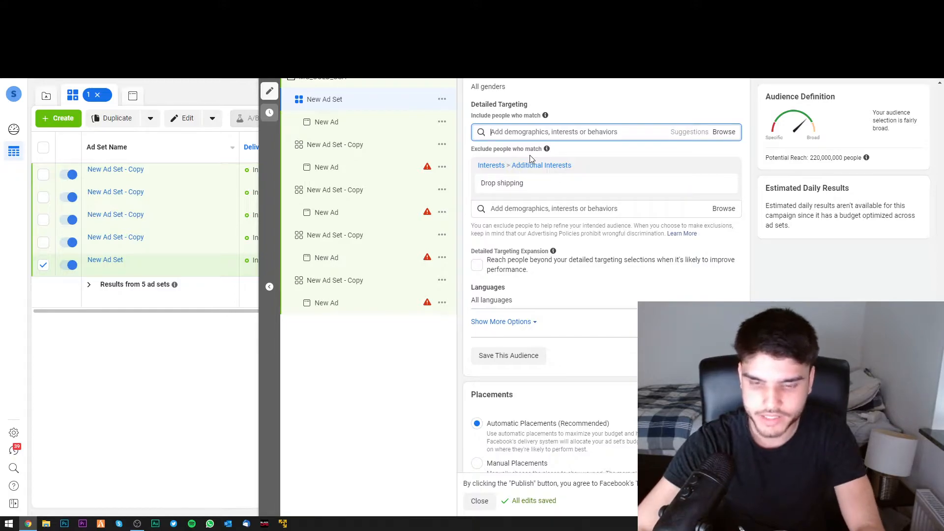
pyautogui.write('prencil')
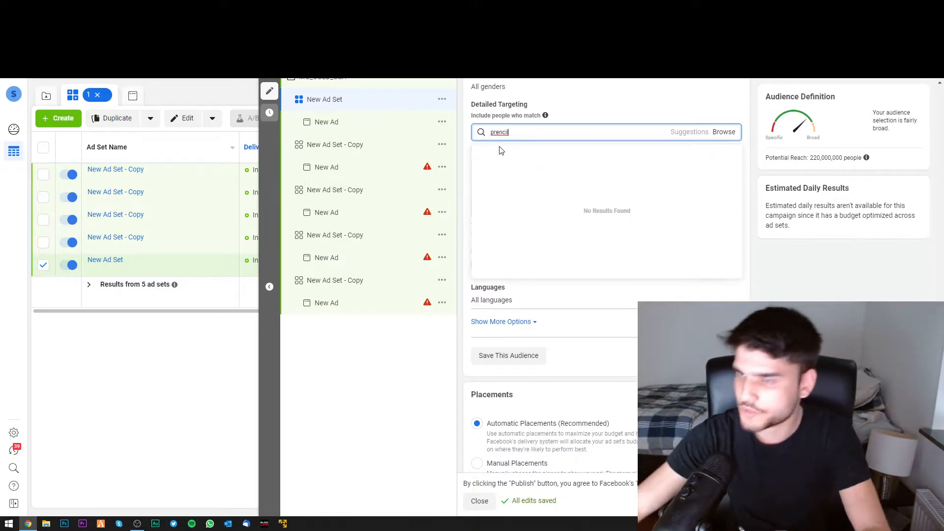
pyautogui.moveTo(527, 135); pyautogui.dragTo(482, 150)
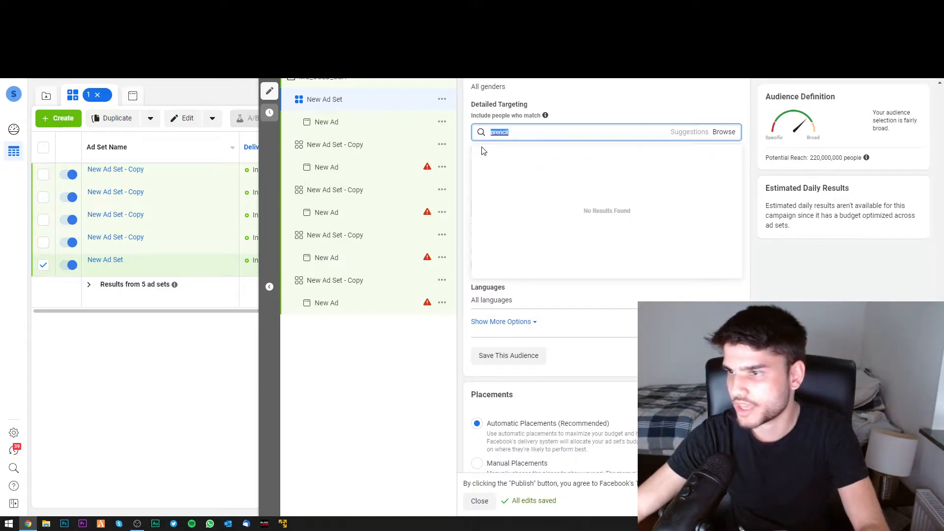
pyautogui.write('penc')
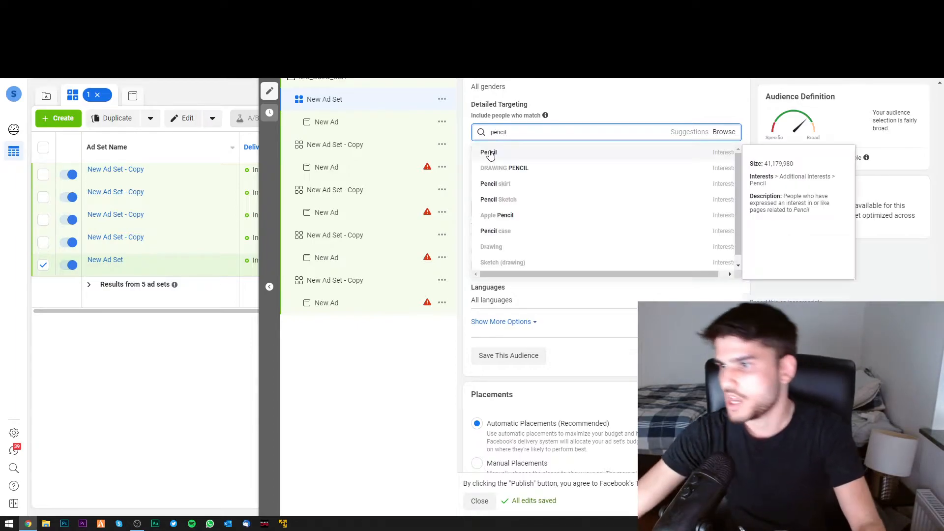
pyautogui.click(487, 152)
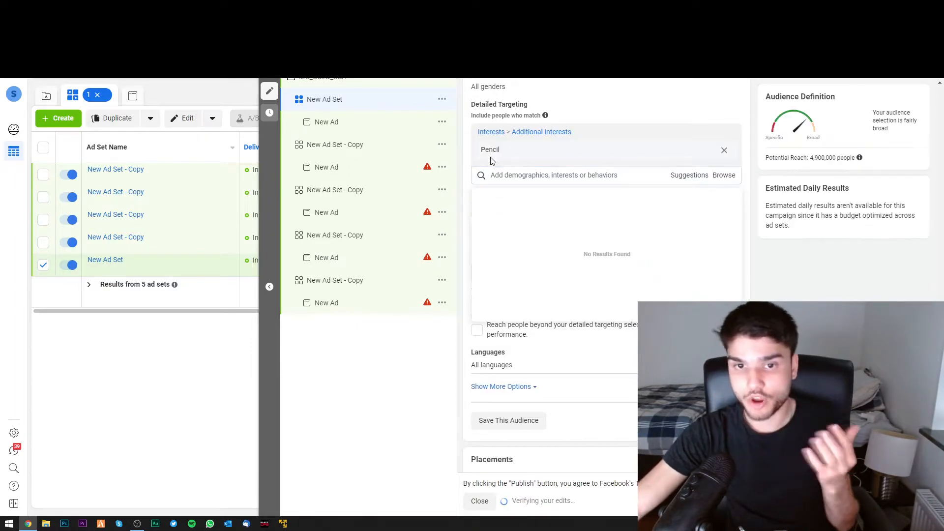
pyautogui.click(596, 100)
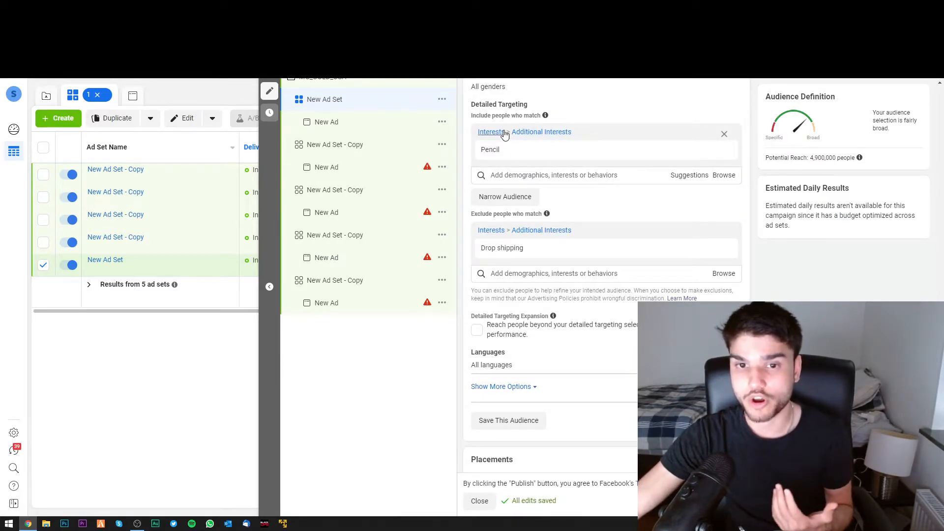
pyautogui.moveTo(559, 161)
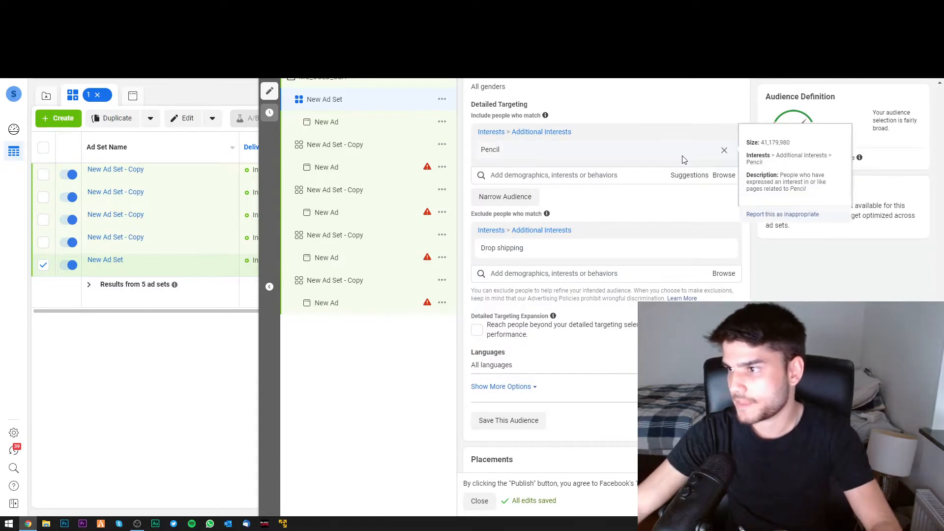
pyautogui.moveTo(762, 145); pyautogui.dragTo(794, 146)
pyautogui.click(795, 146)
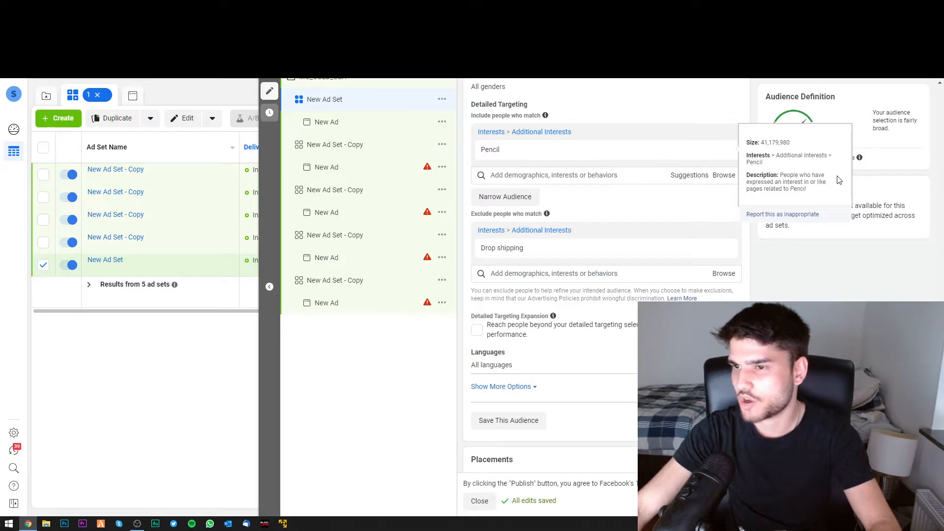
# Step: Rename the original ad set to "Pencil - USA", reusing the copied interest name
pyautogui.doubleClick(510, 156)
pyautogui.hotkey('ctrl', 'c')
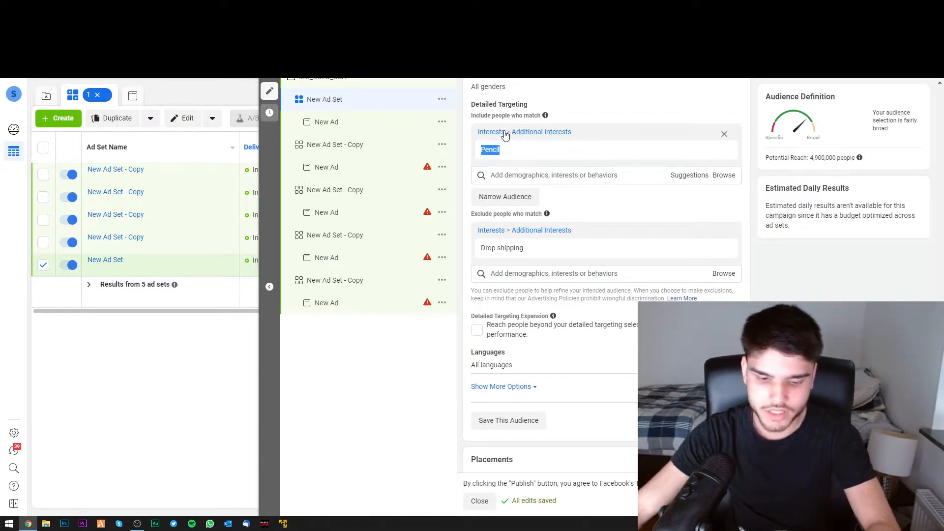
pyautogui.scroll(8, 499, 128)
pyautogui.scroll(10, 497, 122)
pyautogui.tripleClick(496, 120)
pyautogui.hotkey('ctrl', 'v')
pyautogui.write('- USA')
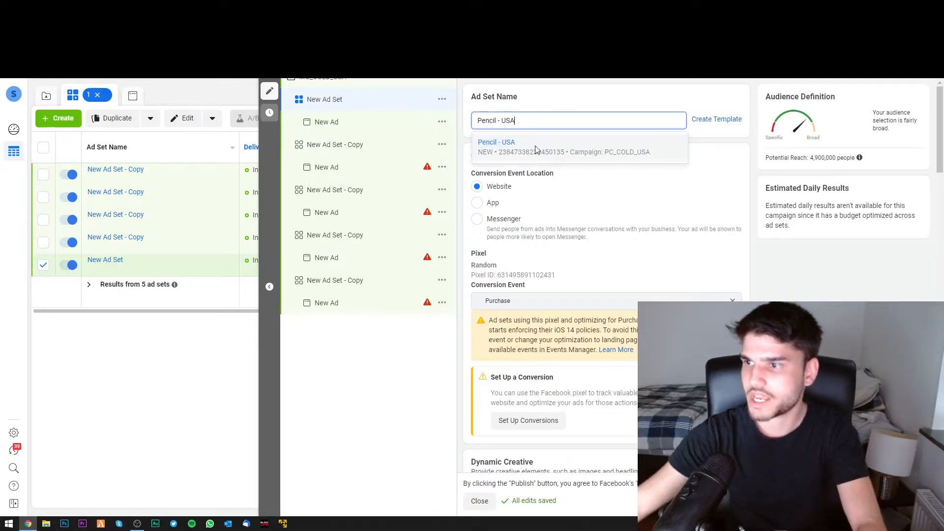
pyautogui.click(535, 150)
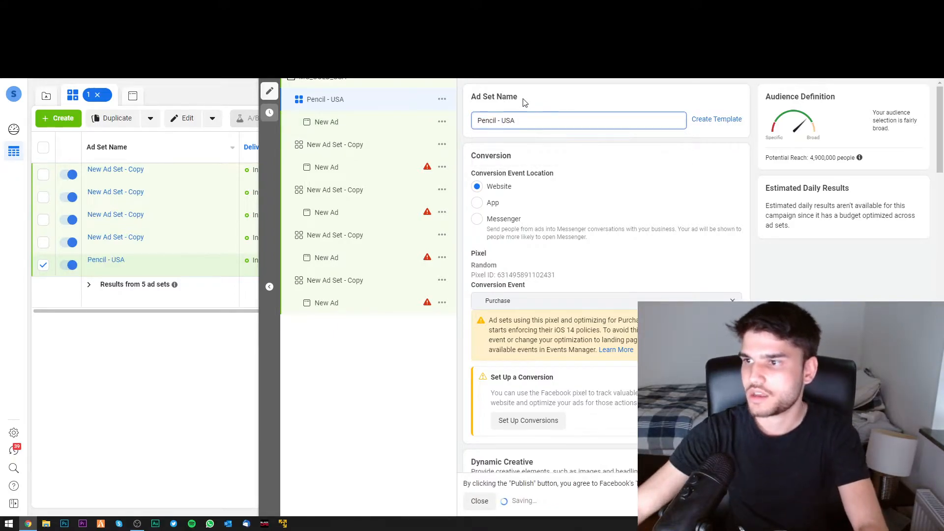
# Step: Open the first ad set copy below Pencil - USA and include the Notebook interest in its detailed targeting
pyautogui.click(340, 144)
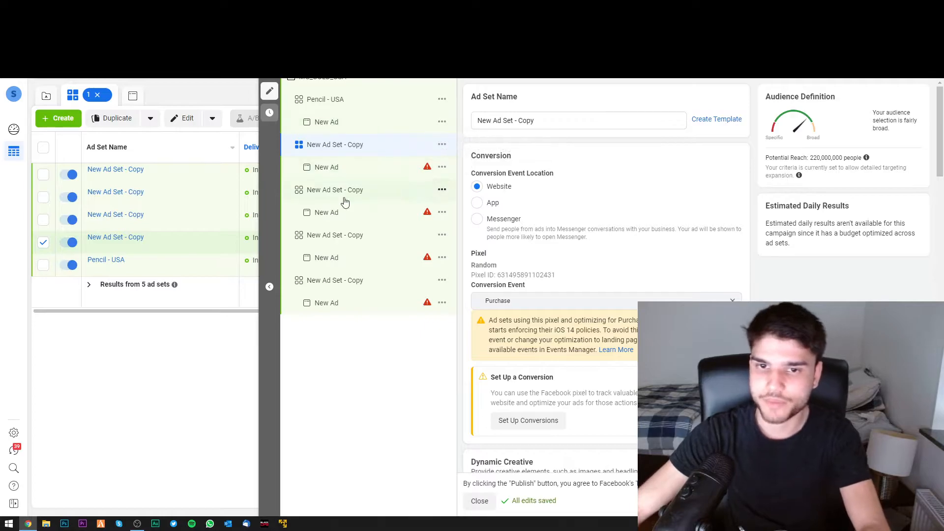
pyautogui.scroll(-7, 630, 252)
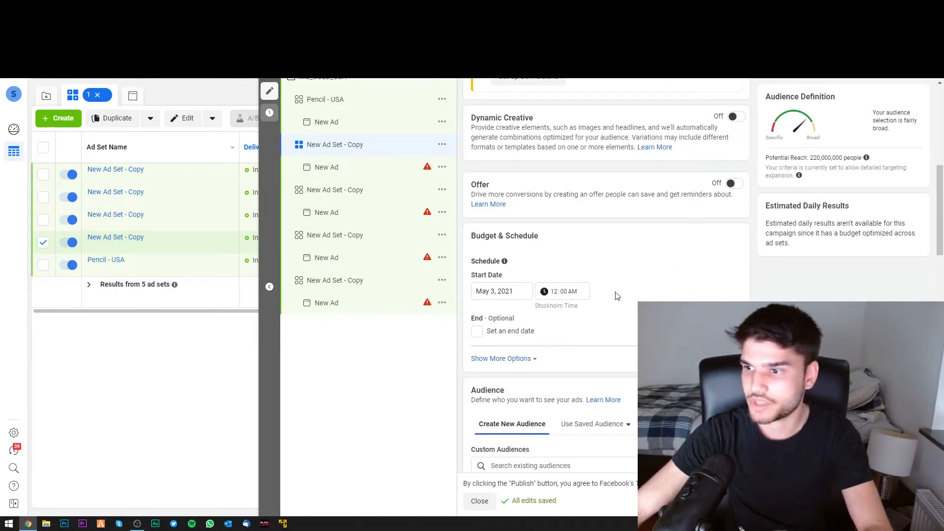
pyautogui.scroll(-4, 617, 295)
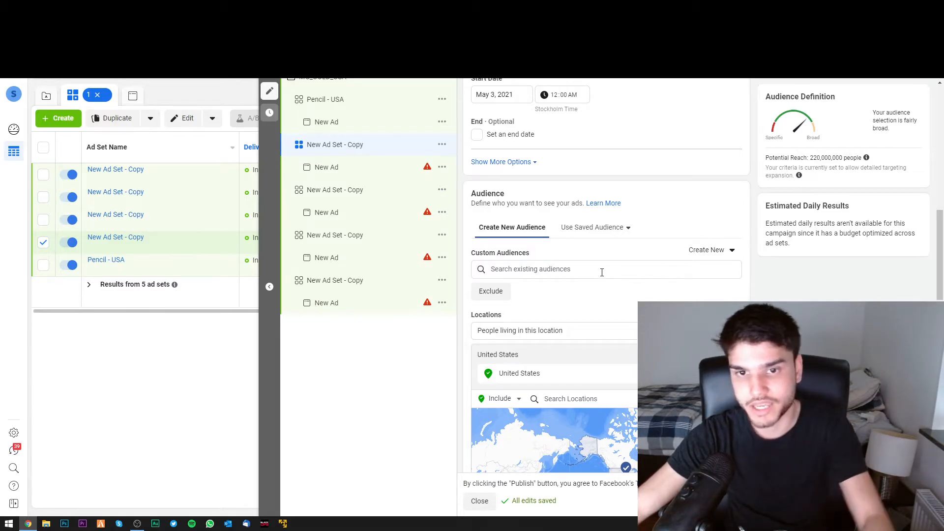
pyautogui.scroll(-8, 569, 270)
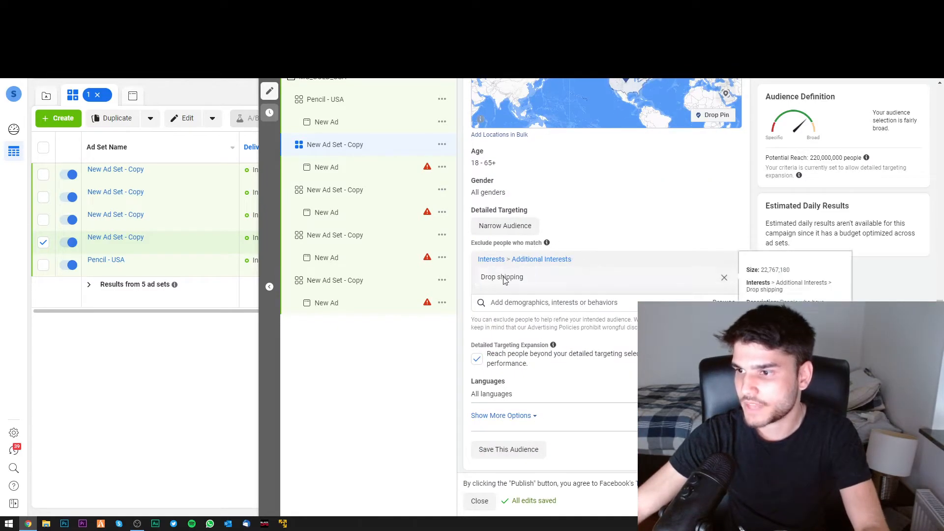
pyautogui.click(522, 225)
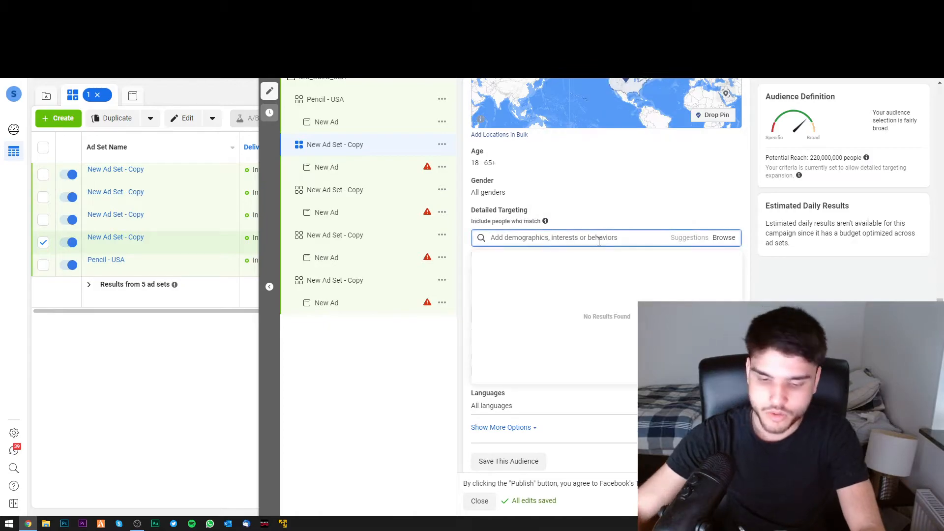
pyautogui.write('notebook')
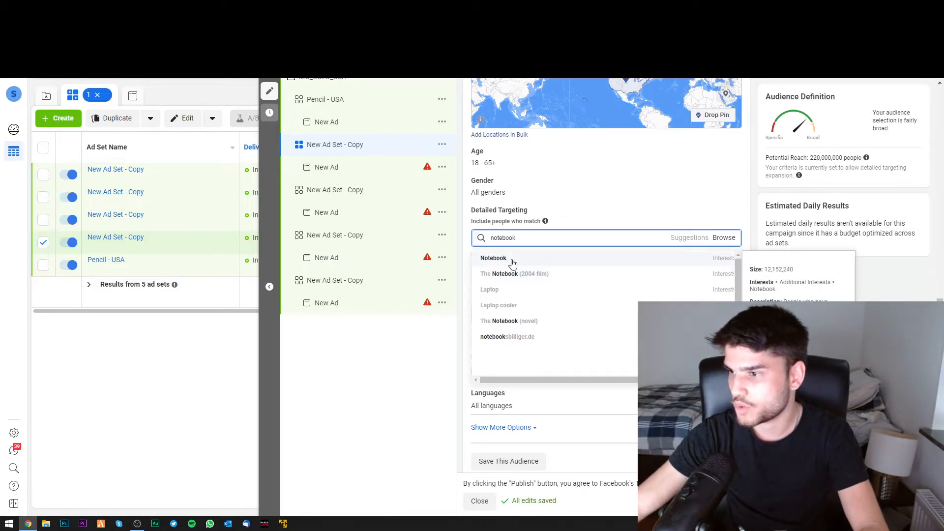
pyautogui.click(716, 260)
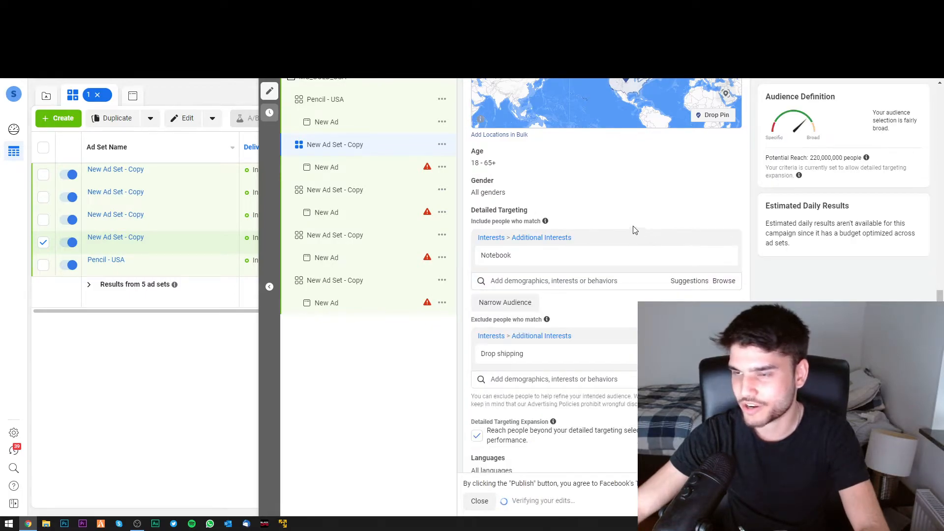
# Step: Rename the first ad set copy, which targets the Notebook interest, to "Notebook - USA", reusing the interest name
pyautogui.doubleClick(496, 256)
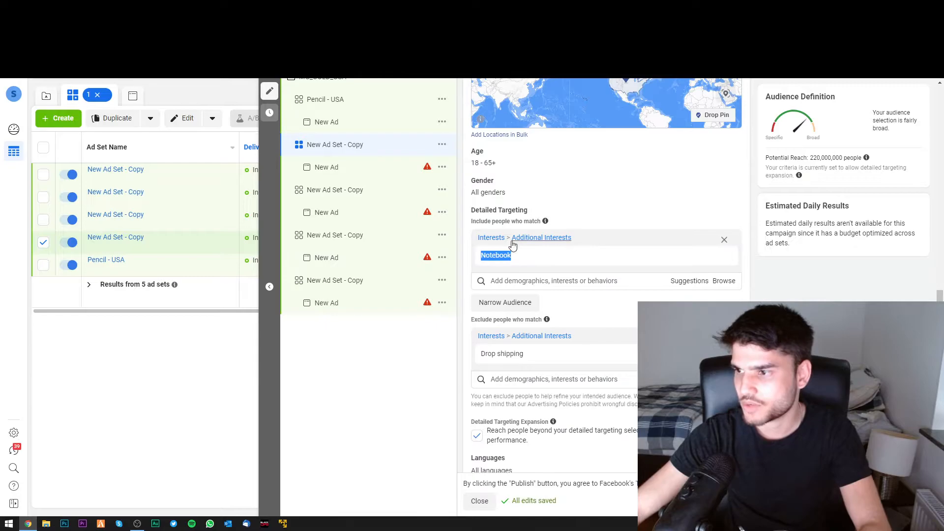
pyautogui.scroll(15, 526, 140)
pyautogui.tripleClick(526, 122)
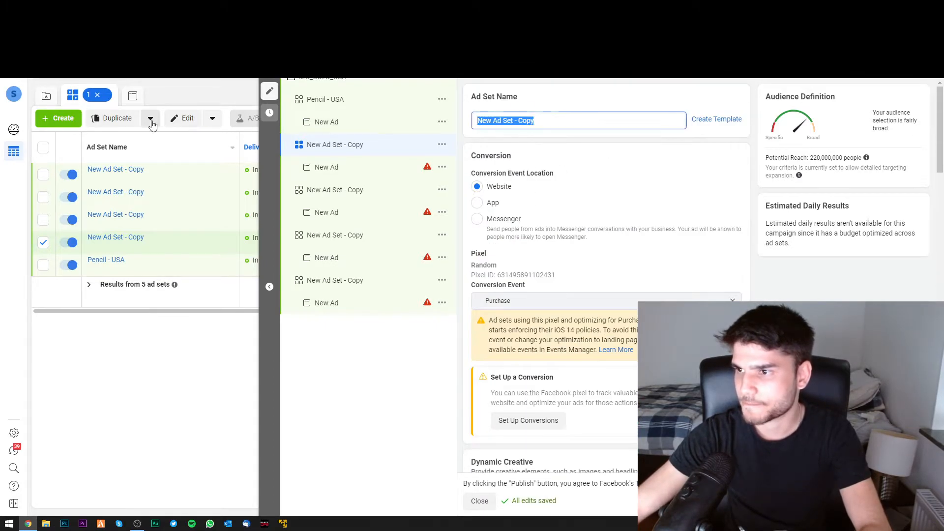
pyautogui.write('Notebook - US')
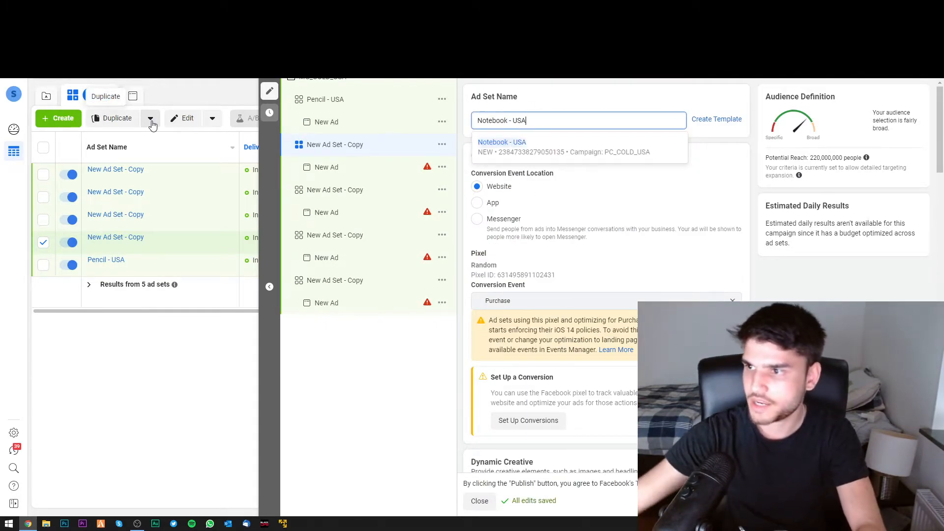
pyautogui.write('A')
# Step: Open the ad set copy below Notebook - USA and remove the Drop shipping interest from its detailed targeting exclusions
pyautogui.click(334, 192)
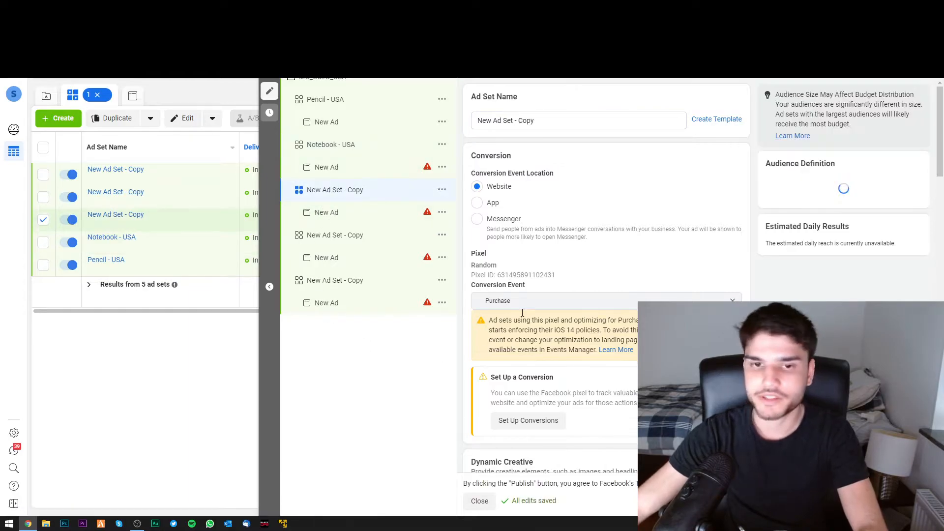
pyautogui.scroll(-8, 681, 288)
pyautogui.scroll(-8, 681, 287)
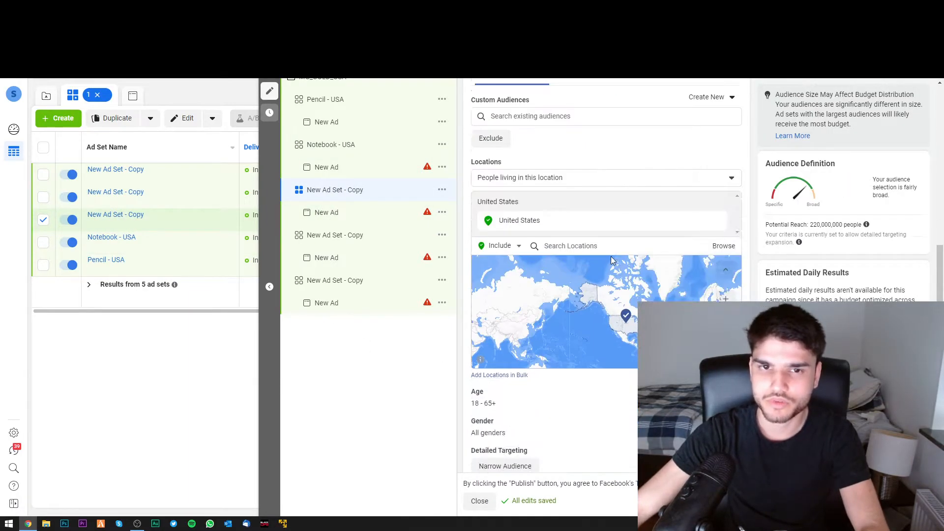
pyautogui.click(725, 279)
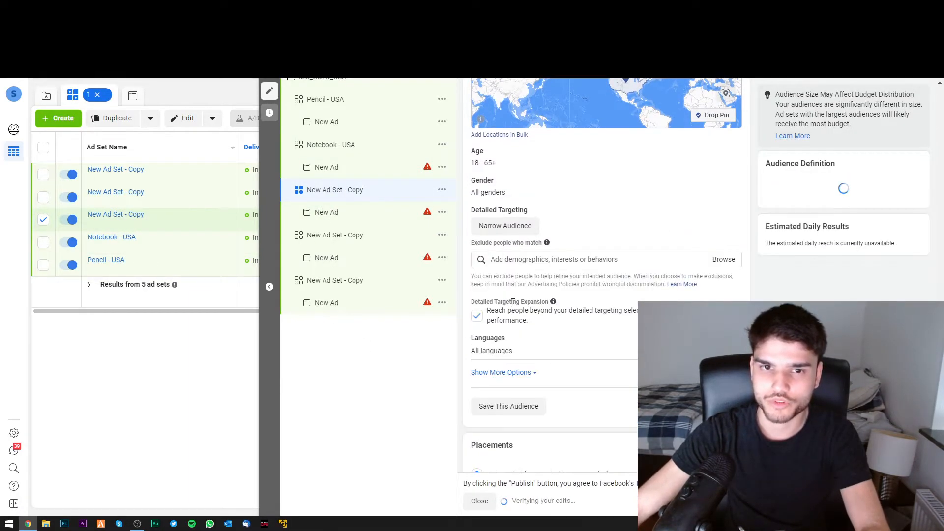
pyautogui.click(524, 265)
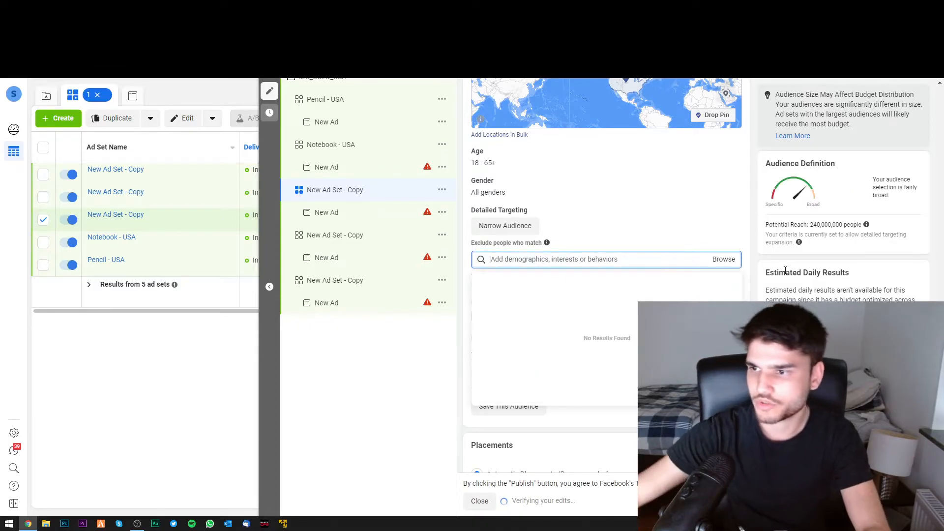
pyautogui.click(592, 237)
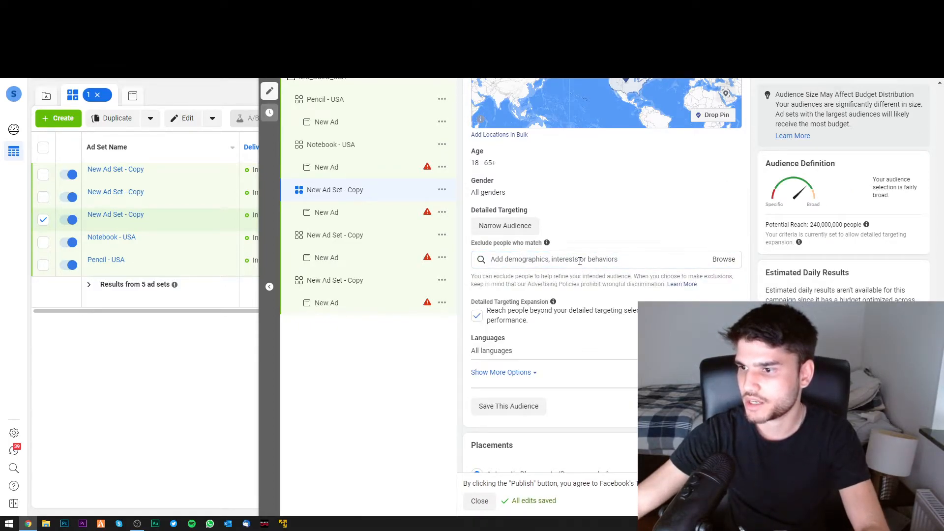
# Step: Exclude the Drop shipping interest in this ad set copy and turn off Detailed Targeting Expansion
pyautogui.click(578, 260)
pyautogui.write('drops')
pyautogui.press('BackSpace')
pyautogui.write('shipping')
pyautogui.click(525, 278)
pyautogui.click(468, 322)
# Step: Include the School interest in the detailed targeting of the ad set copy below Notebook - USA
pyautogui.click(505, 226)
pyautogui.click(511, 243)
pyautogui.write('school')
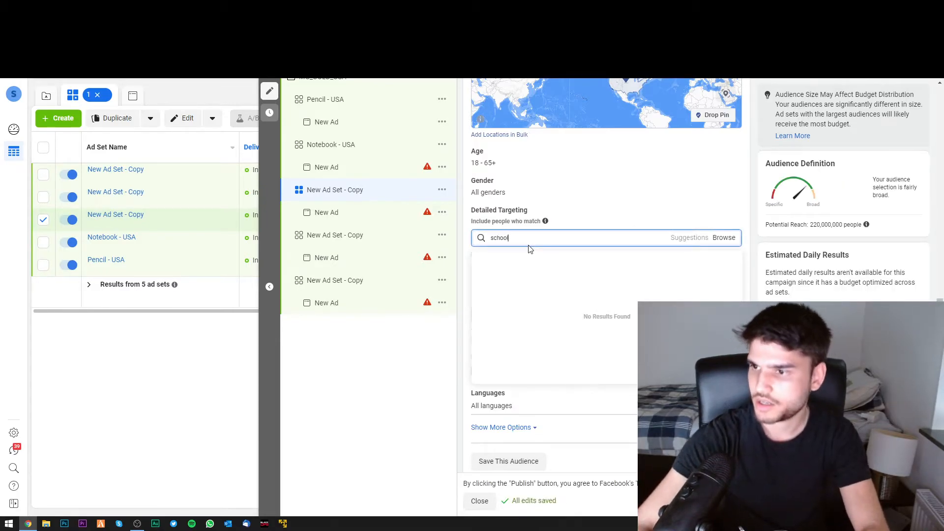
pyautogui.click(531, 255)
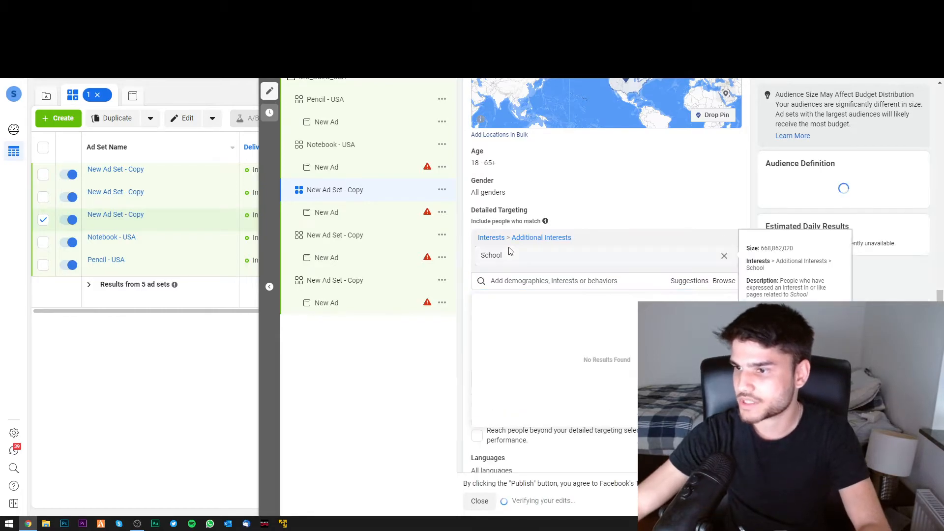
# Step: Rename the ad set copy targeting the School interest to "School - USA"
pyautogui.scroll(10, 586, 207)
pyautogui.tripleClick(545, 122)
pyautogui.write('School - USA')
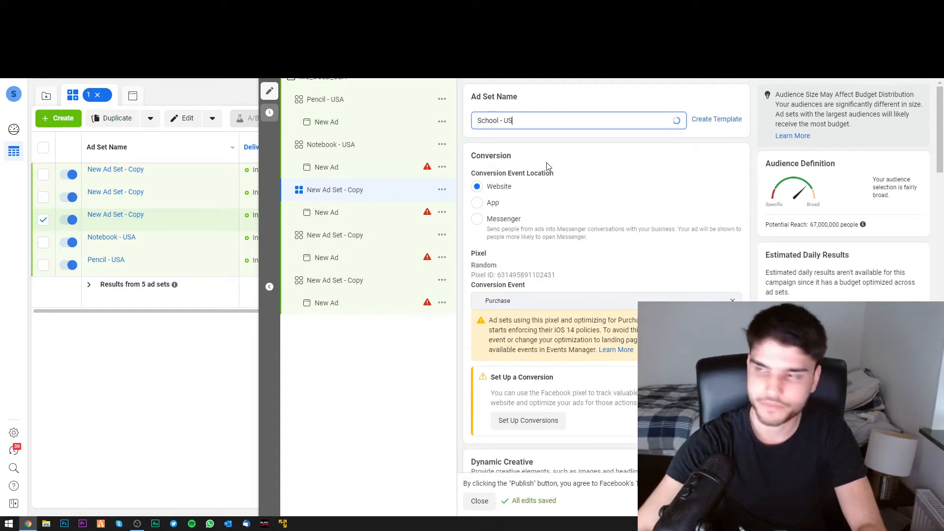
pyautogui.click(541, 90)
# Step: Reopen the Notebook - USA ad set and turn off its Detailed Targeting Expansion
pyautogui.click(337, 143)
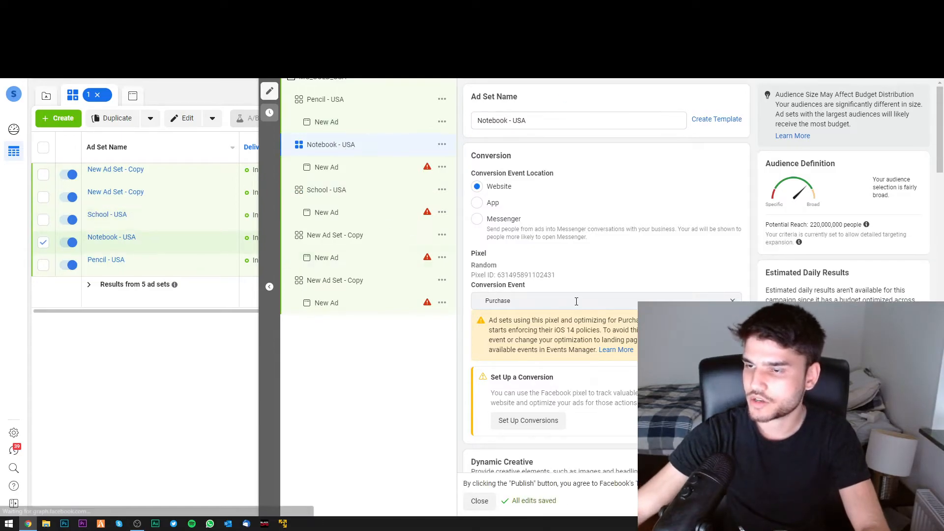
pyautogui.scroll(-10, 584, 306)
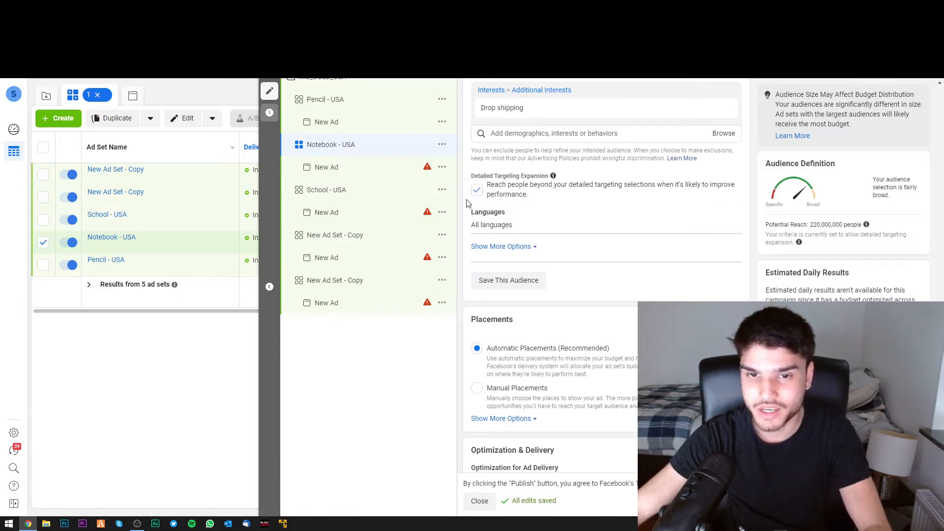
pyautogui.click(476, 188)
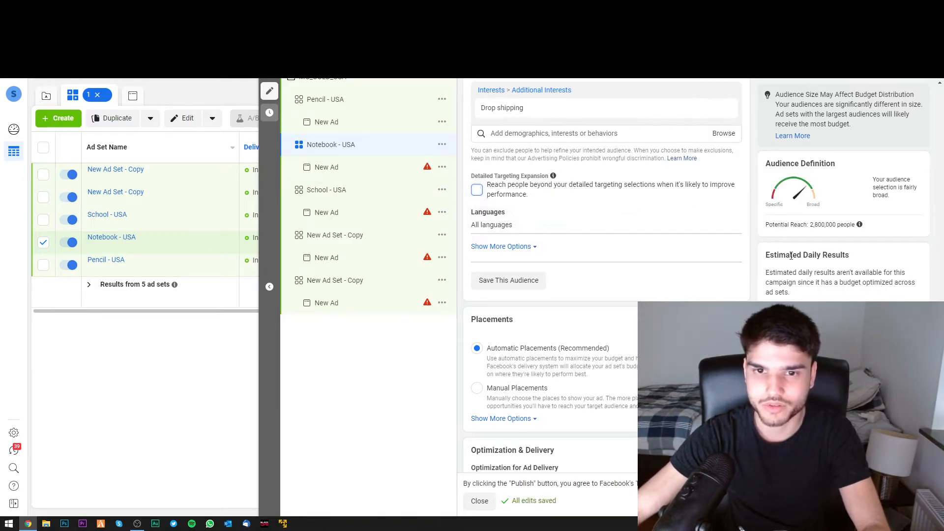
# Step: Open the ad set copy below School - USA and include the College interest in its detailed targeting
pyautogui.click(343, 244)
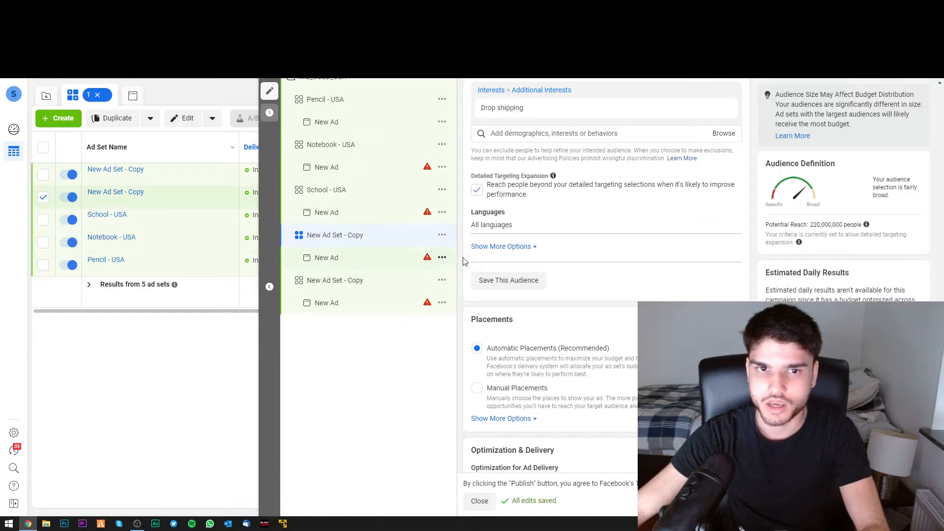
pyautogui.scroll(3, 664, 243)
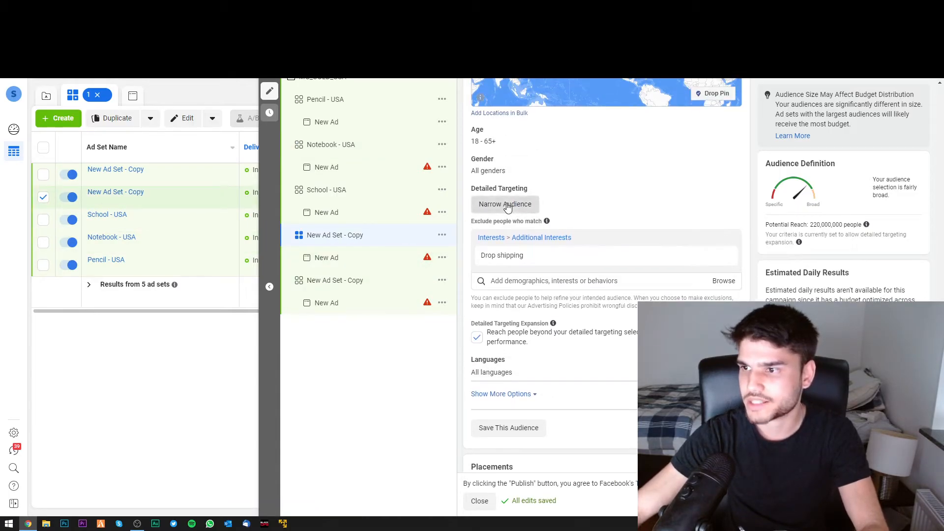
pyautogui.click(507, 206)
pyautogui.click(519, 219)
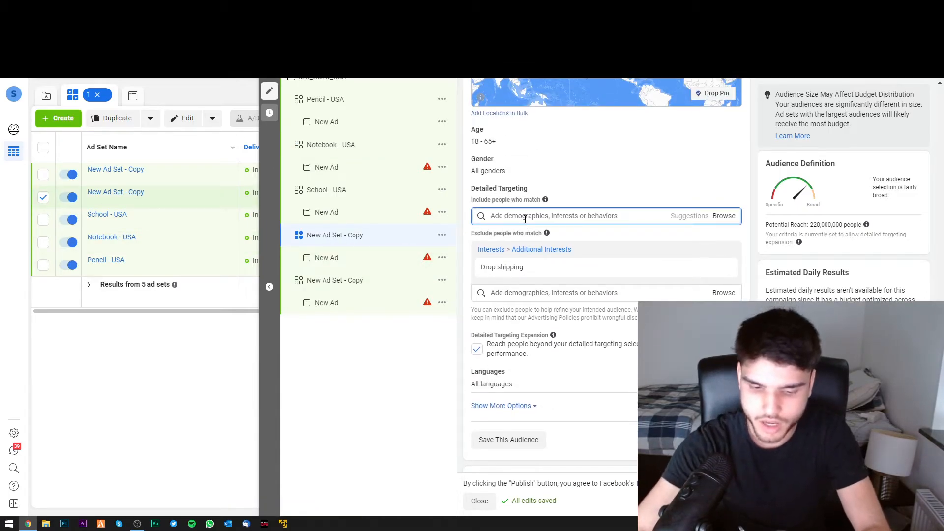
pyautogui.write('college')
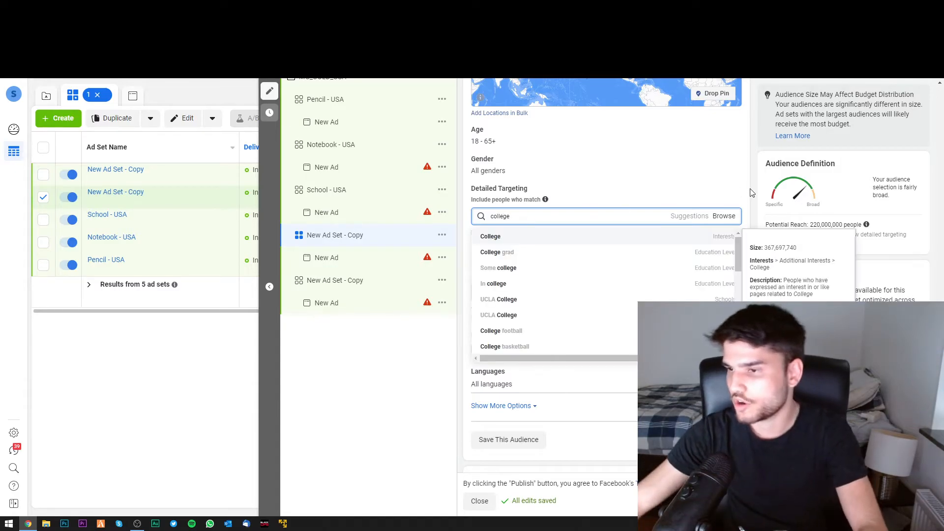
pyautogui.click(668, 234)
# Step: Rename the ad set copy targeting the College interest to "College - USA", reusing the copied interest name
pyautogui.doubleClick(507, 233)
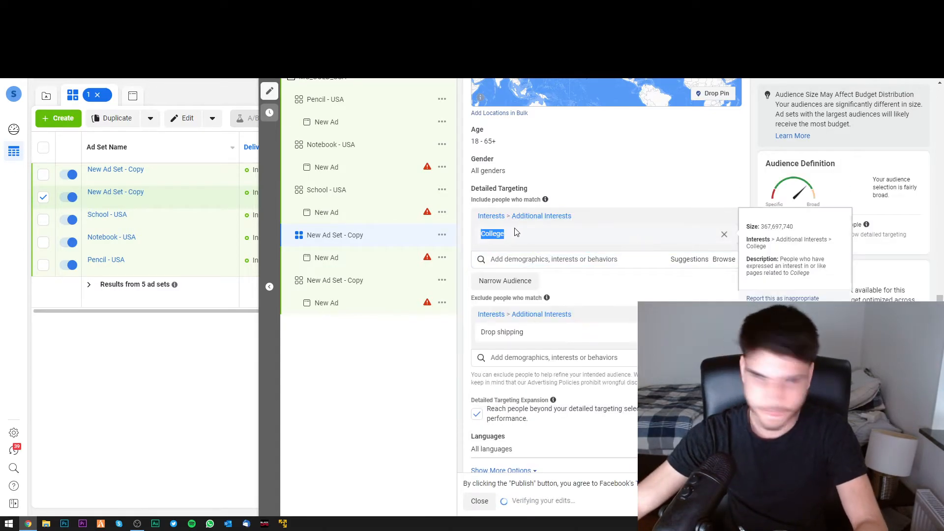
pyautogui.scroll(15, 618, 194)
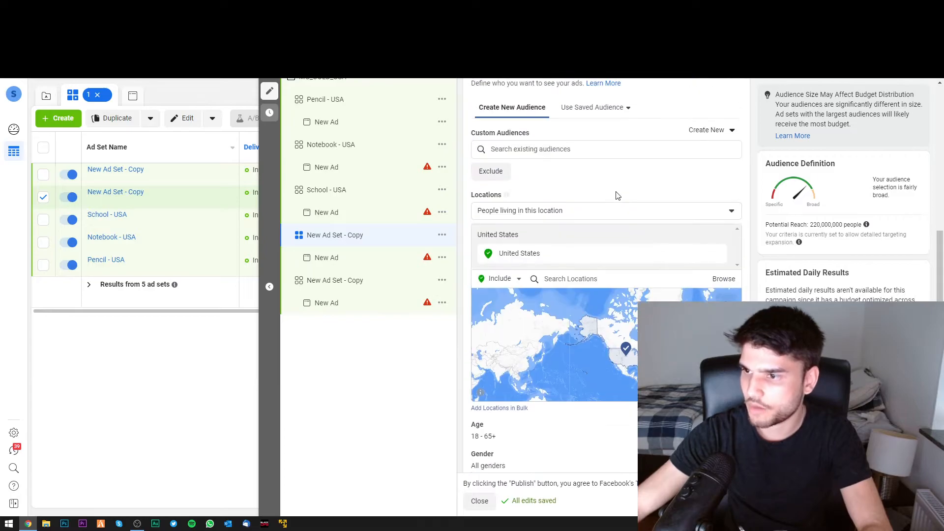
pyautogui.click(545, 118)
pyautogui.hotkey('ctrl', 'a')
pyautogui.hotkey('ctrl', 'v')
pyautogui.write('- USA')
pyautogui.click(565, 95)
# Step: Open the last ad set copy, below College - USA, and include the Diary interest in its detailed targeting
pyautogui.click(353, 281)
pyautogui.scroll(-10, 506, 205)
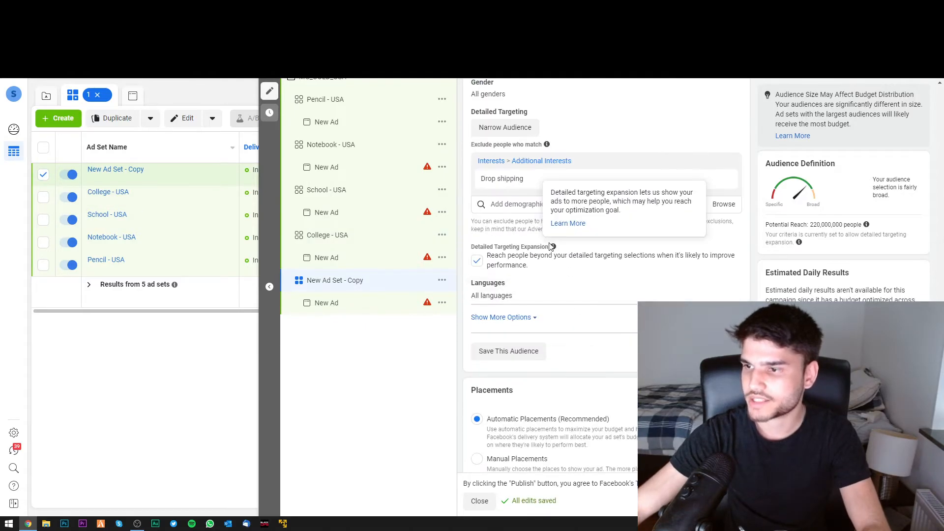
pyautogui.click(507, 129)
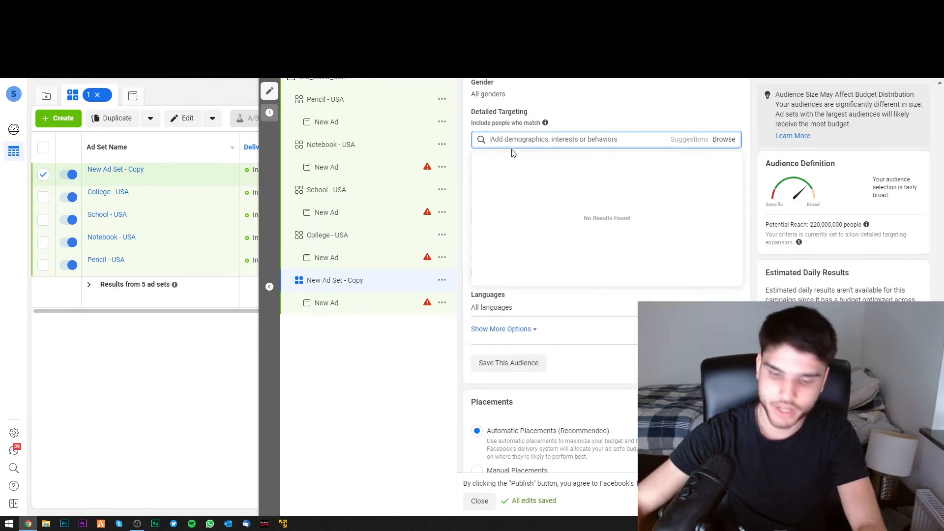
pyautogui.write('Diary')
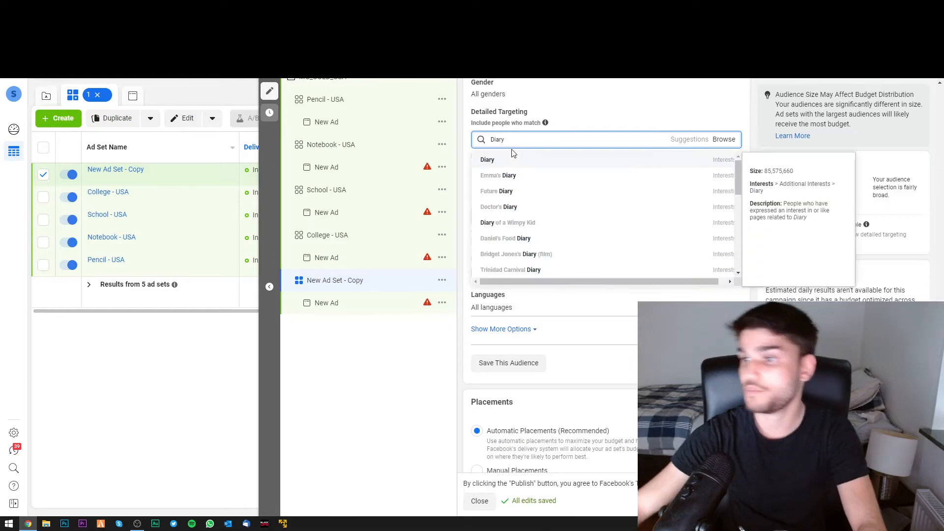
pyautogui.click(511, 158)
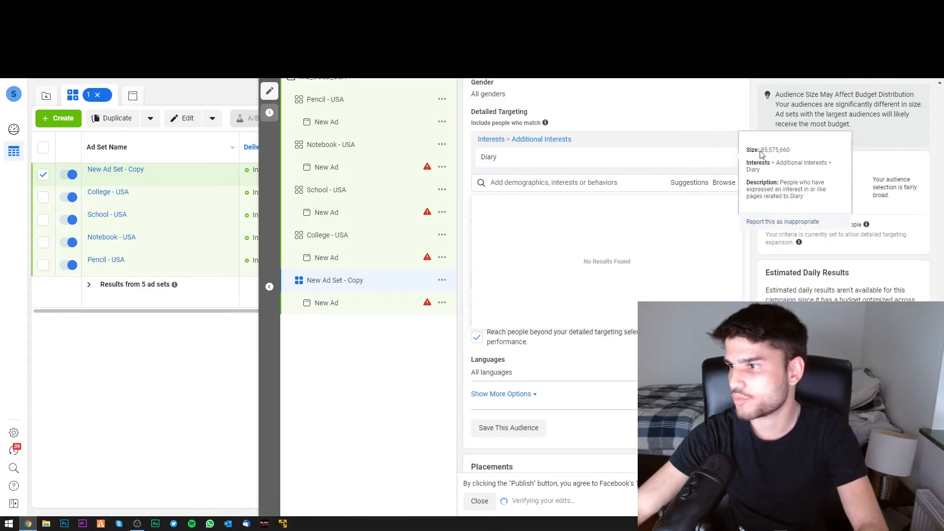
# Step: Rename the last ad set copy to "Diary - USA", reusing the interest name
pyautogui.doubleClick(487, 159)
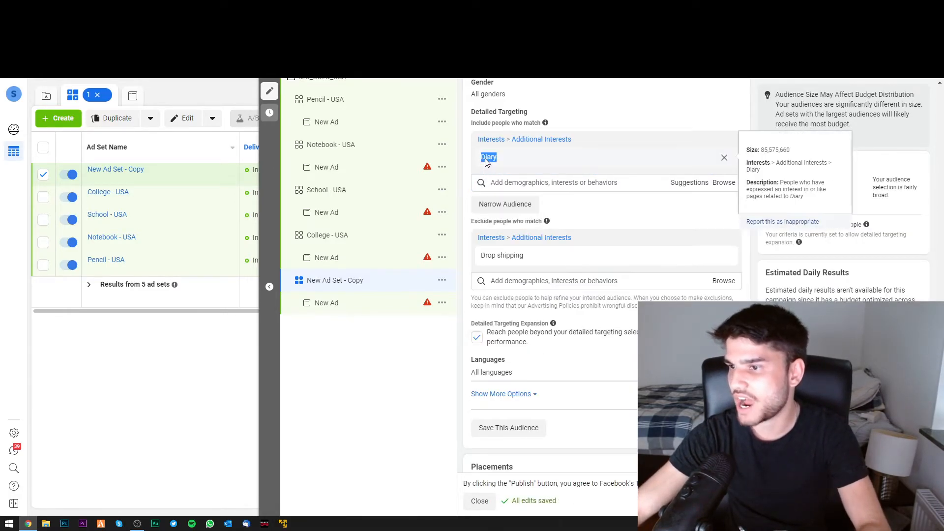
pyautogui.scroll(15, 482, 285)
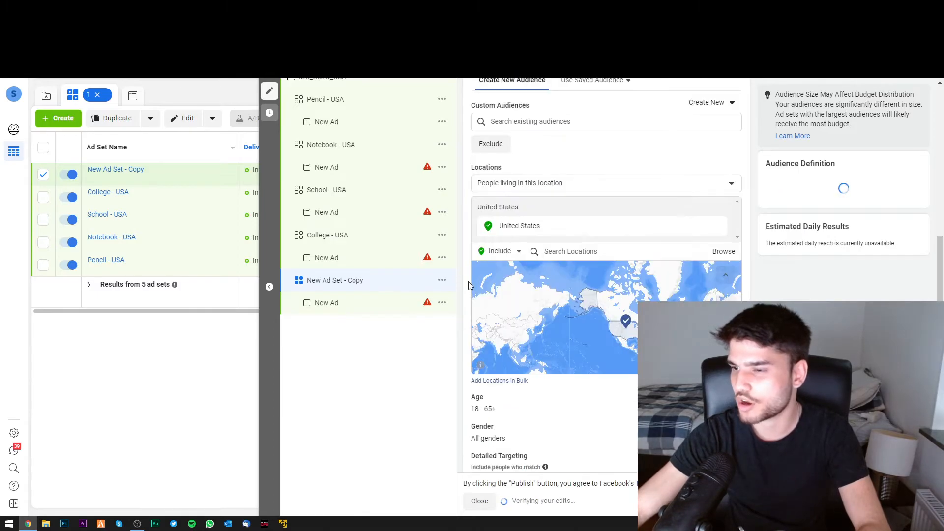
pyautogui.tripleClick(507, 121)
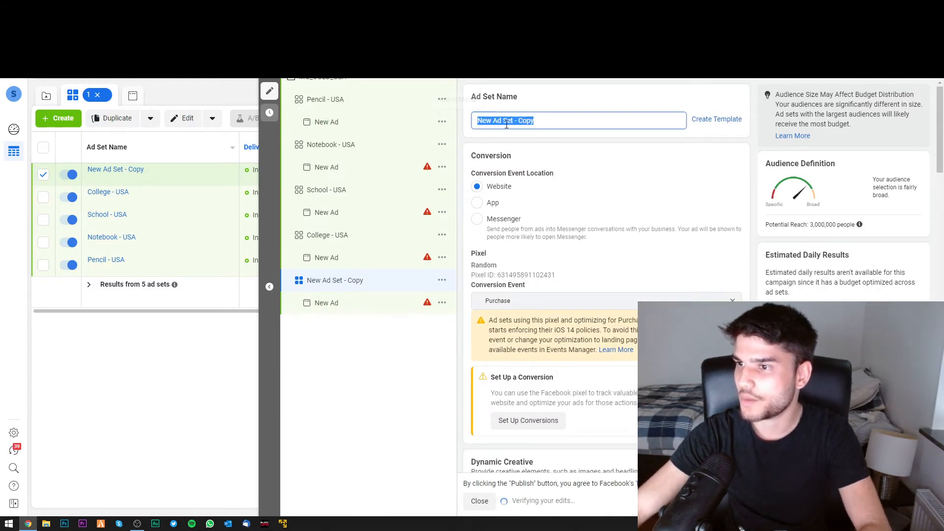
pyautogui.write('Diary - USA')
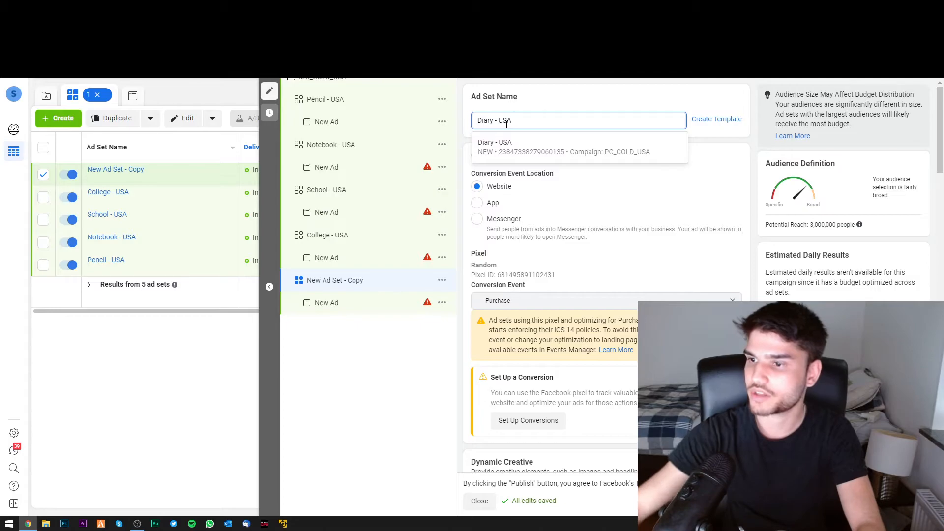
pyautogui.click(508, 88)
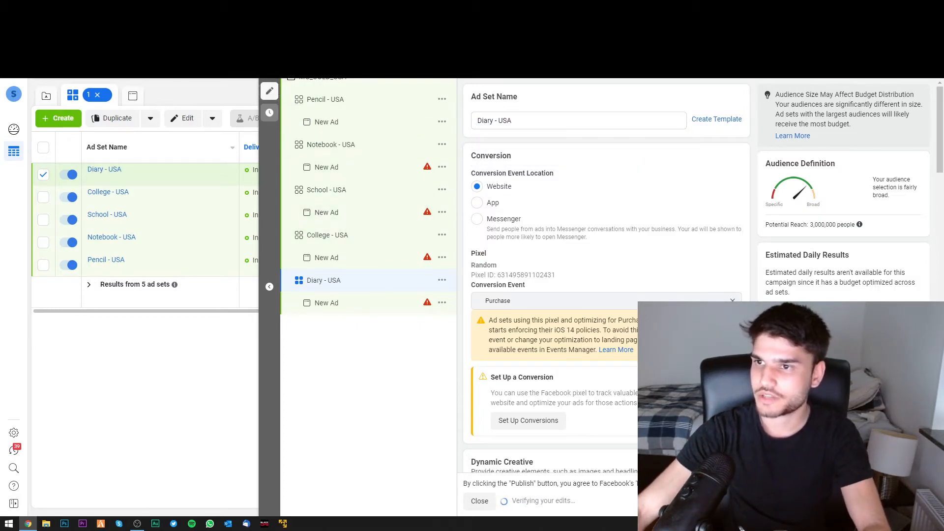
# Step: Close the ad set editor and deselect the Diary - USA ad set in the ad set list
pyautogui.click(480, 501)
pyautogui.click(490, 249)
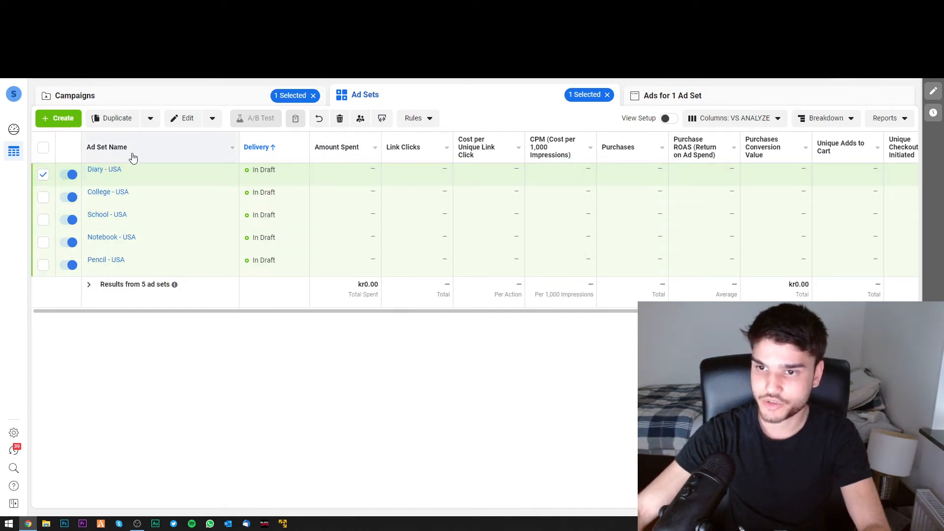
pyautogui.moveTo(169, 252)
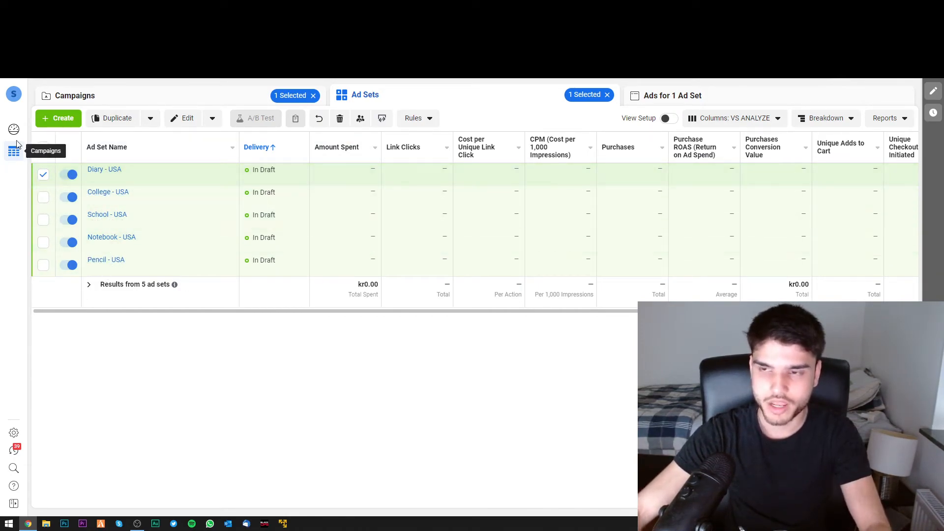
pyautogui.click(43, 174)
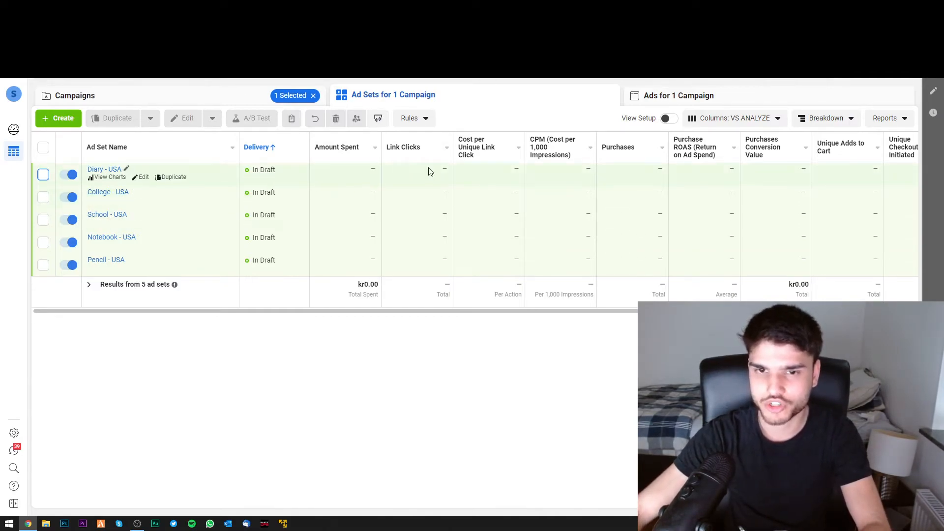
pyautogui.click(355, 289)
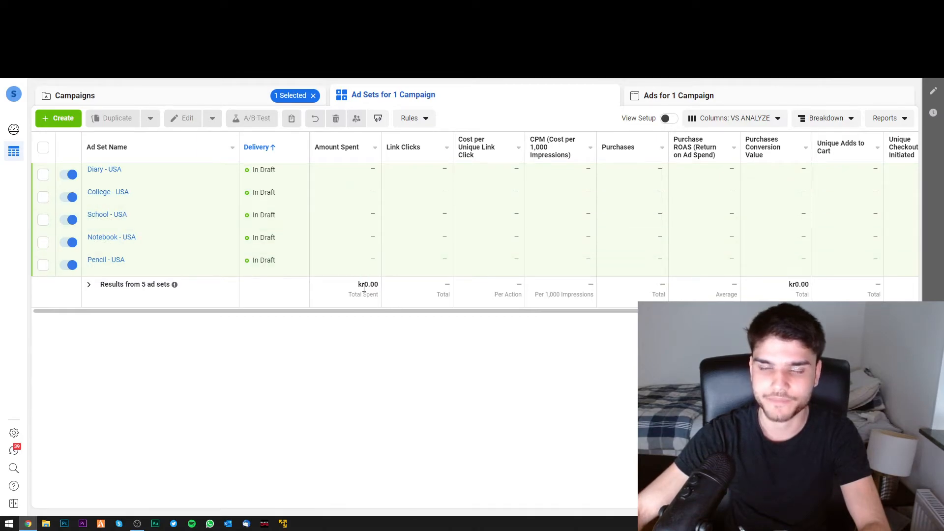
pyautogui.moveTo(329, 282); pyautogui.dragTo(379, 297)
pyautogui.click(389, 296)
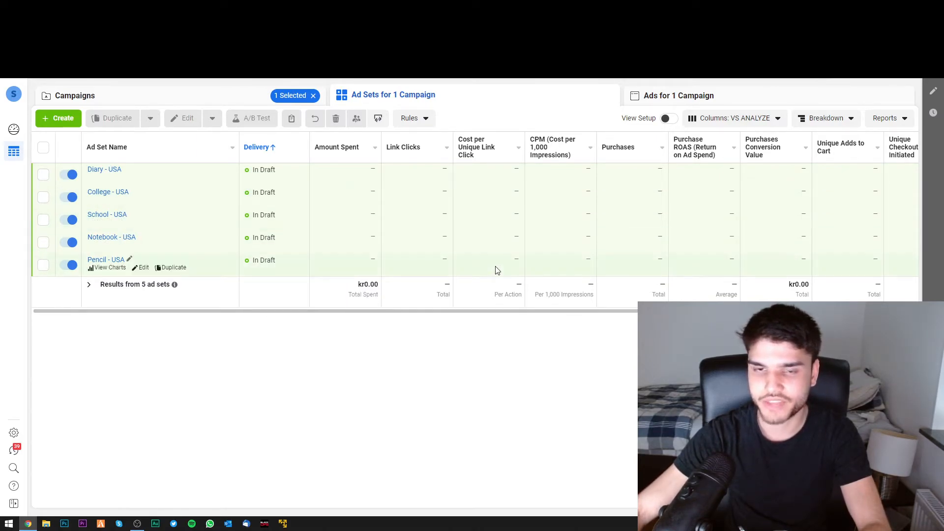